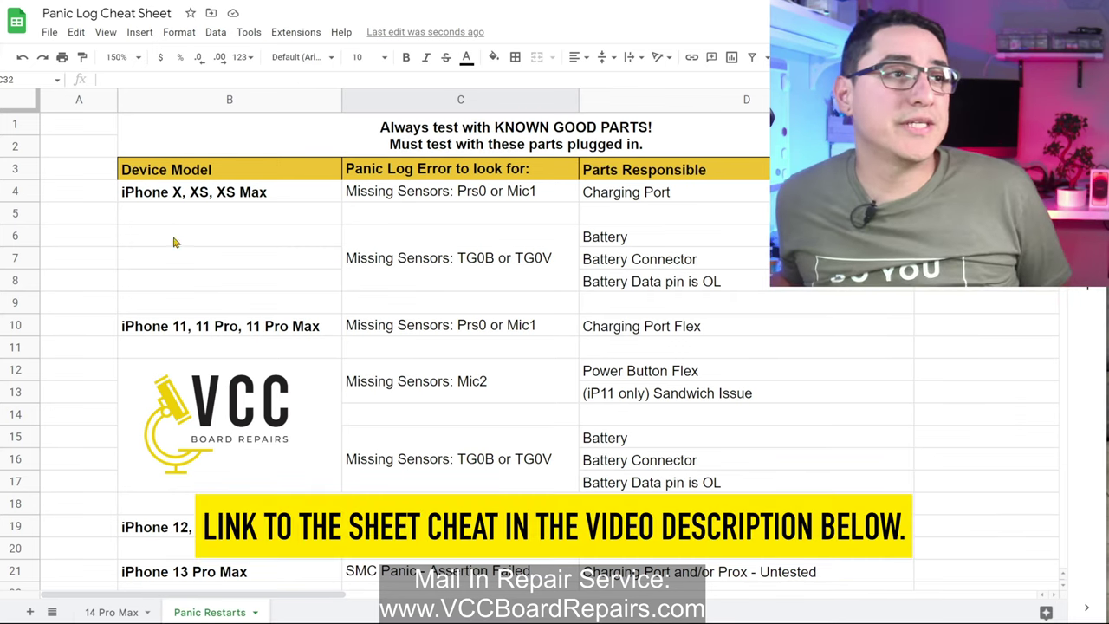
Step: Examine the known-good-parts note and the iPhone X, XS, XS Max panic log errors alongside the parts responsible
click(470, 142)
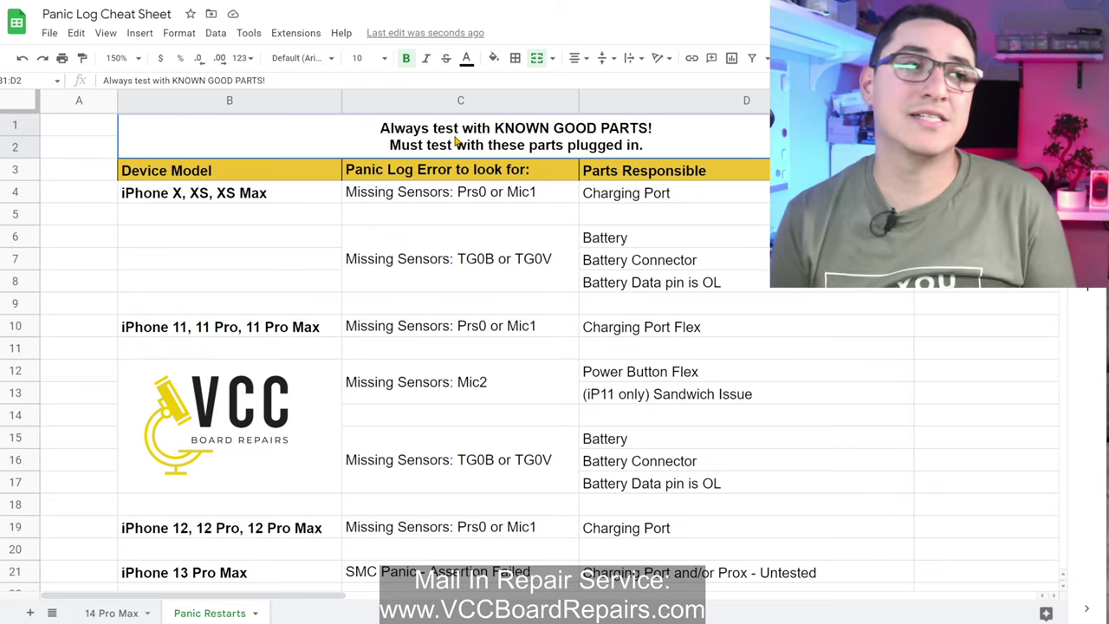
click(394, 203)
click(173, 199)
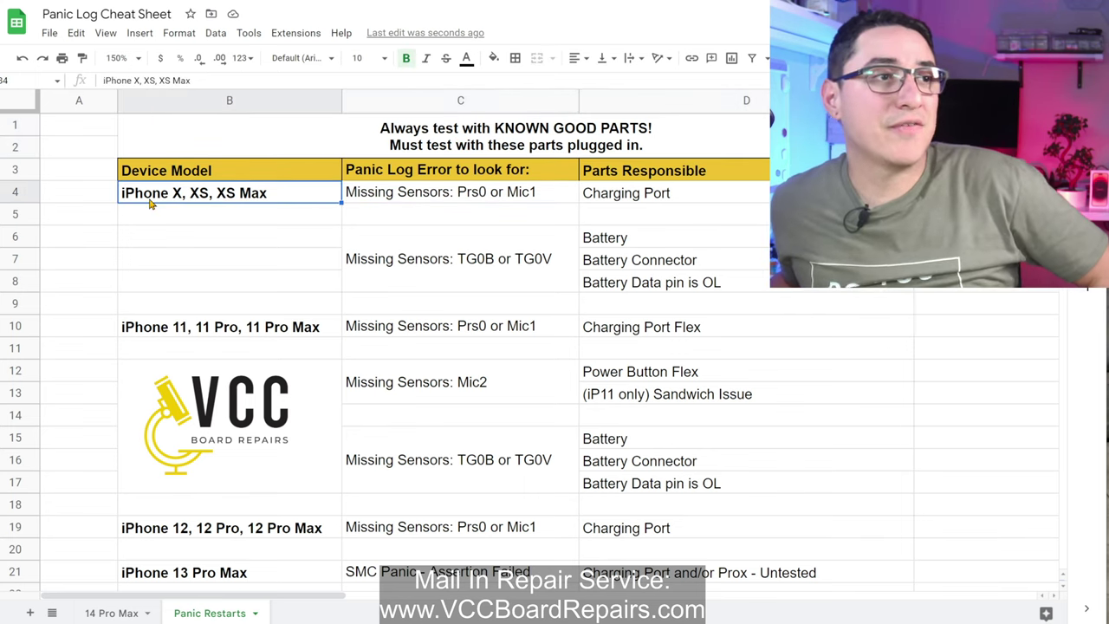
click(438, 195)
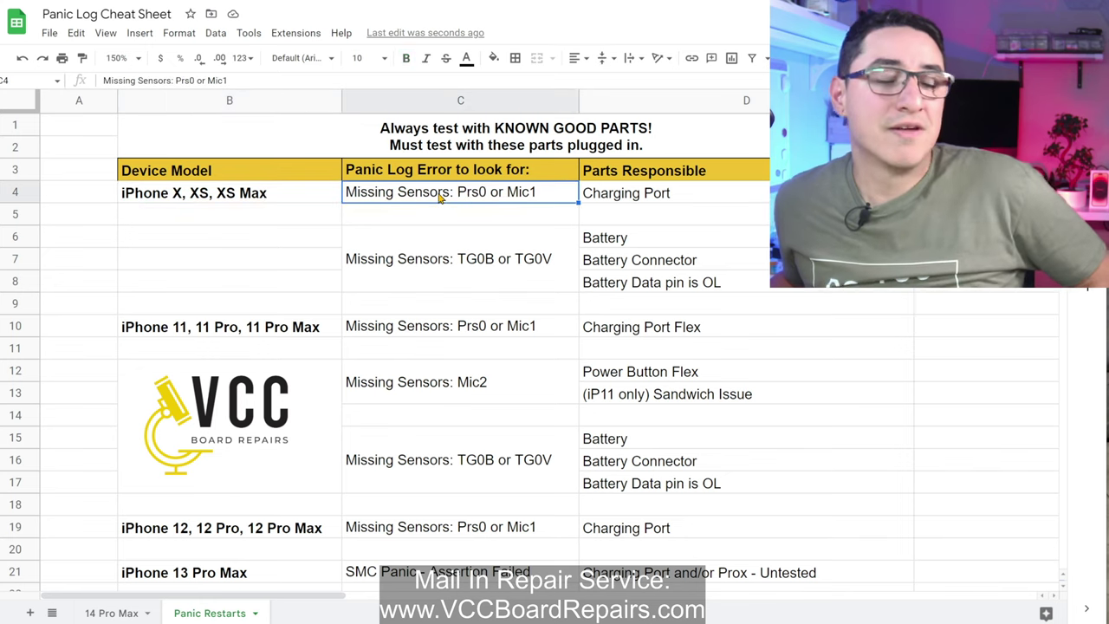
click(624, 198)
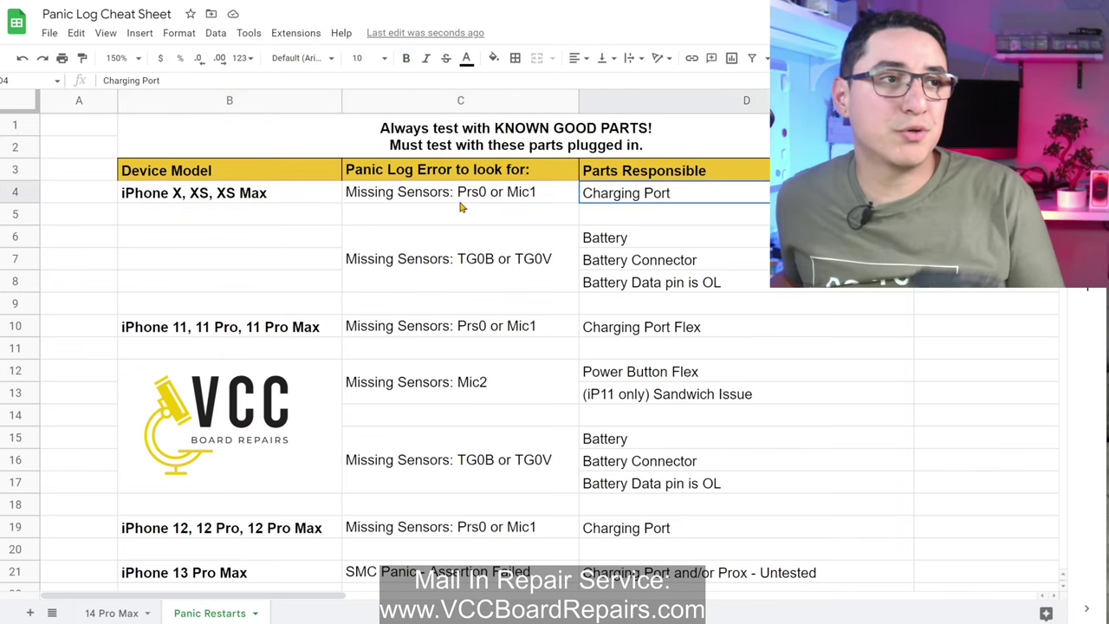
click(424, 201)
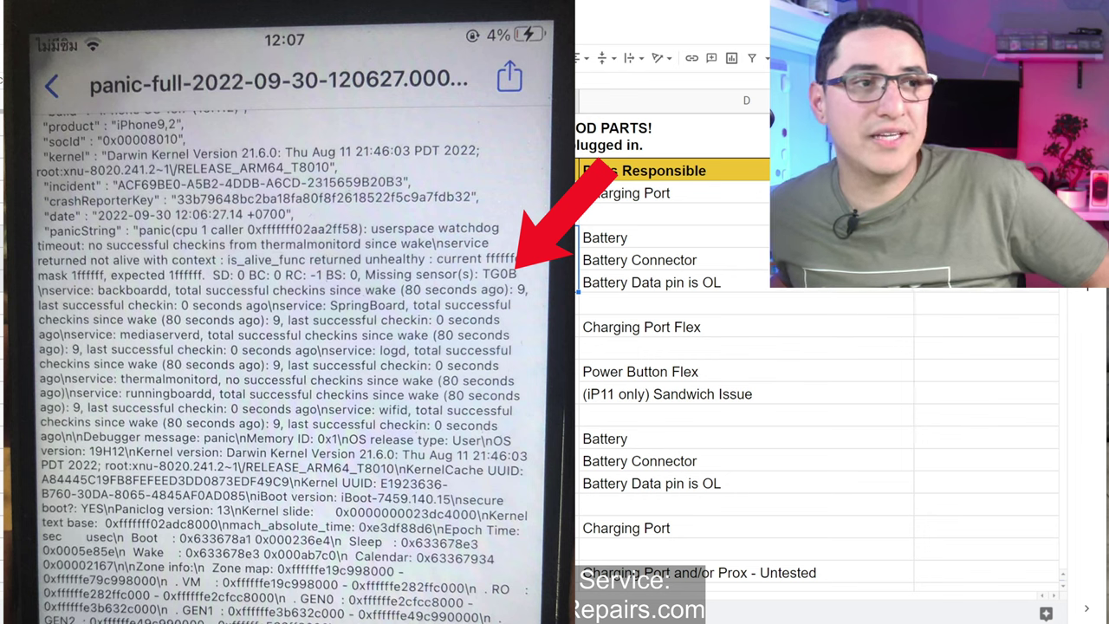
click(634, 234)
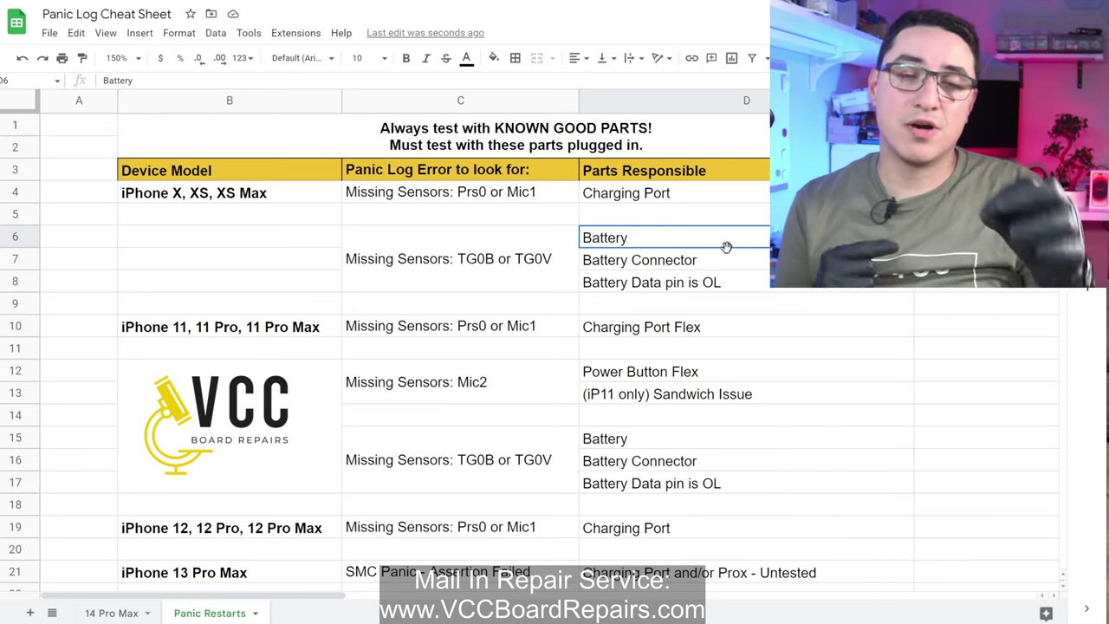
click(682, 282)
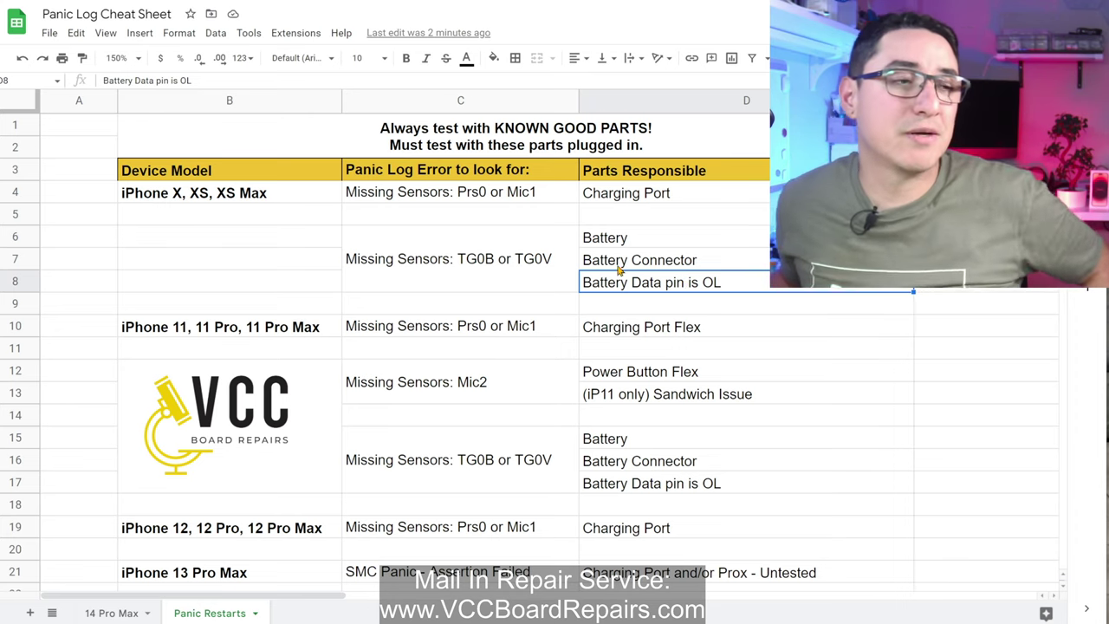
click(512, 268)
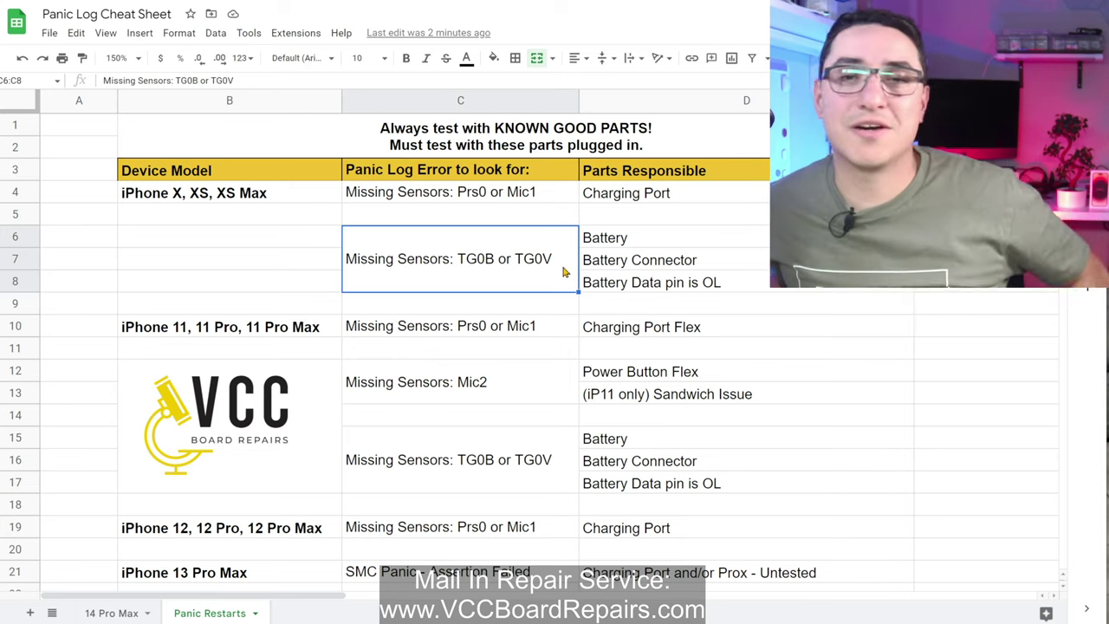
Step: Examine the iPhone 11, 11 Pro, 11 Pro Max missing-sensor errors and the parts responsible for each, including Mic2 and TG0B or TG0V
scroll(529, 265, down, 1)
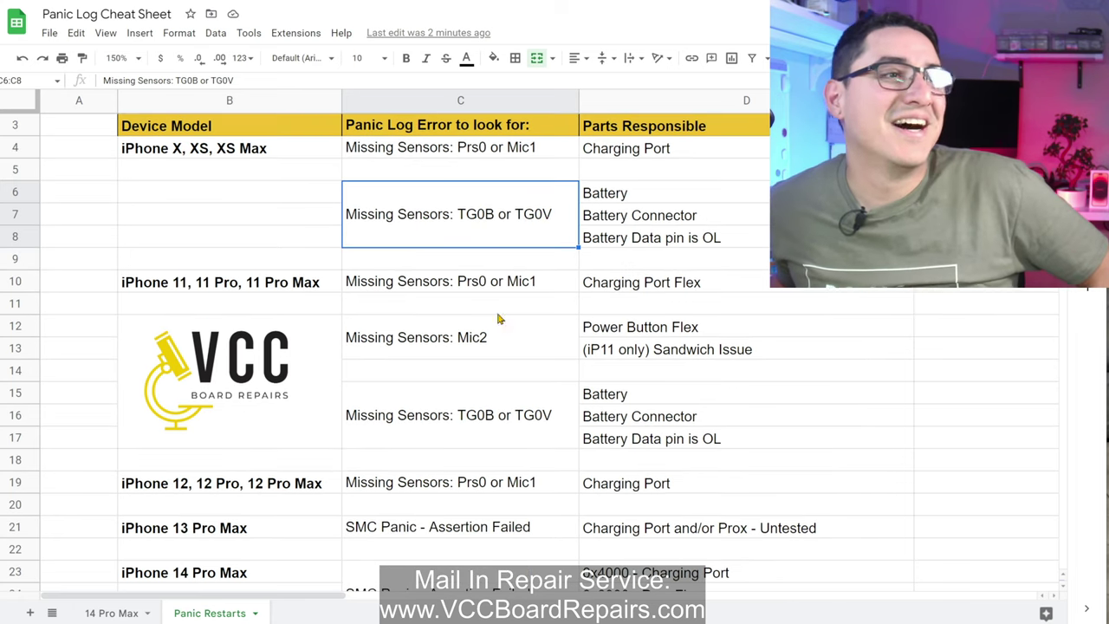
click(500, 284)
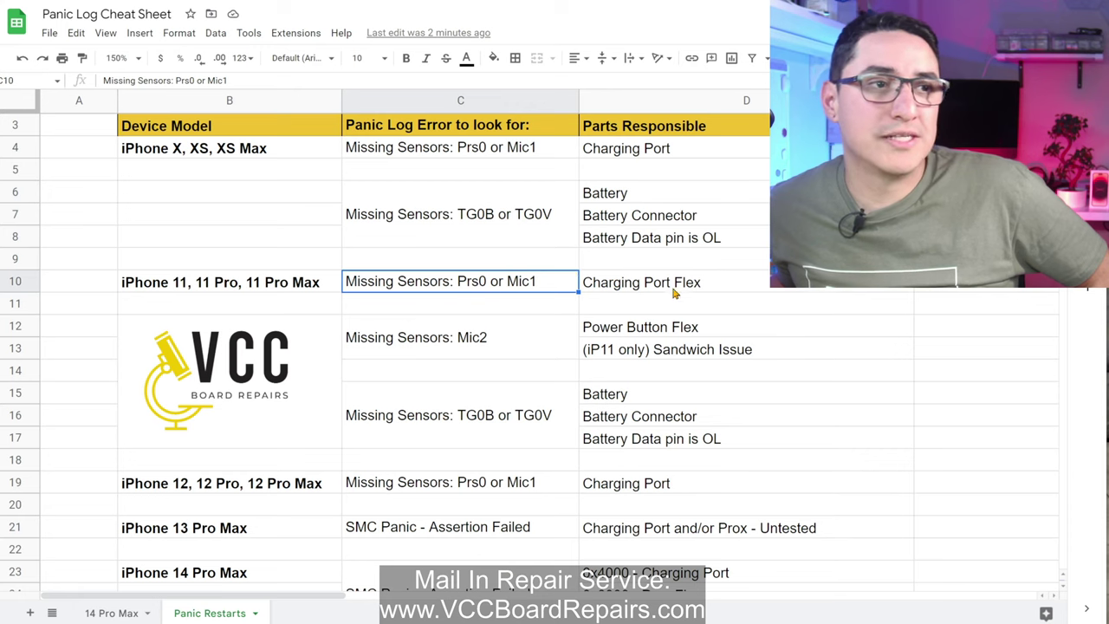
click(232, 154)
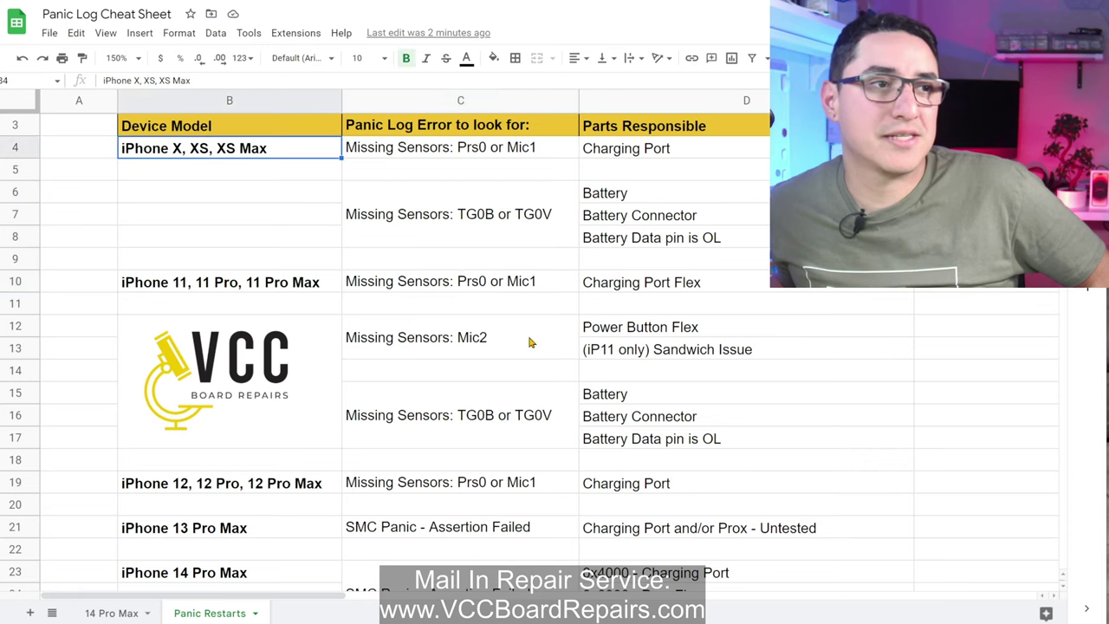
click(544, 285)
click(528, 337)
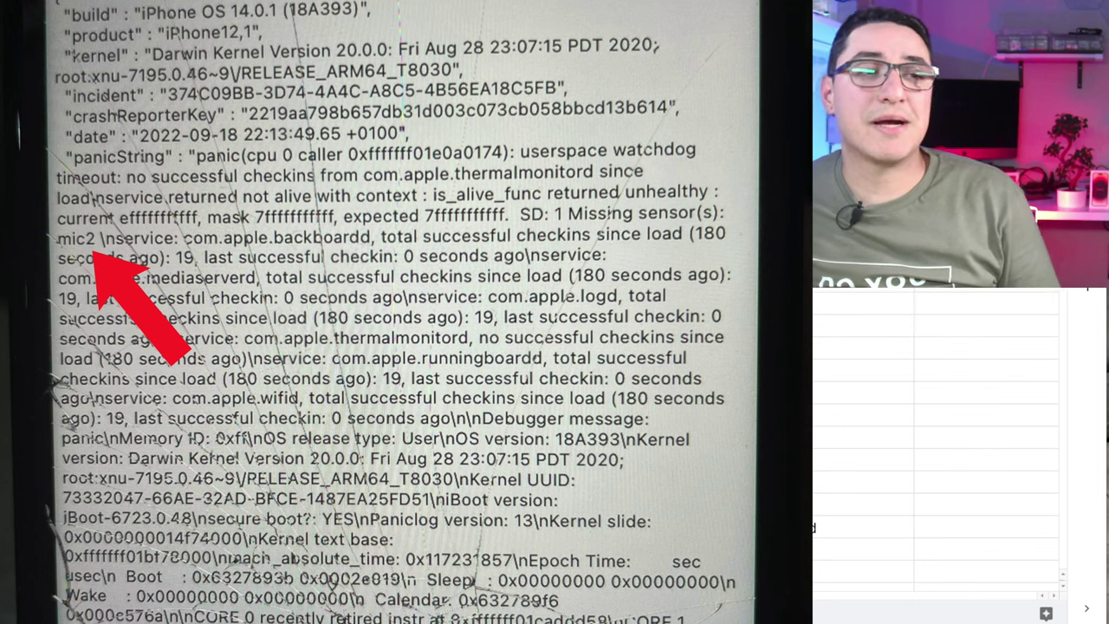
click(863, 392)
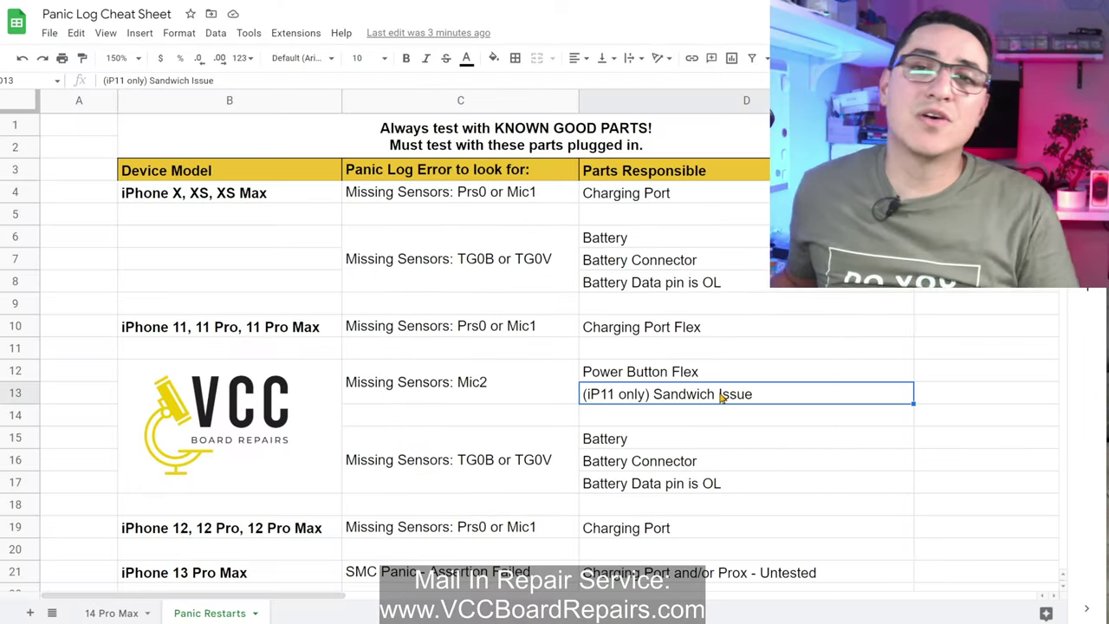
click(463, 390)
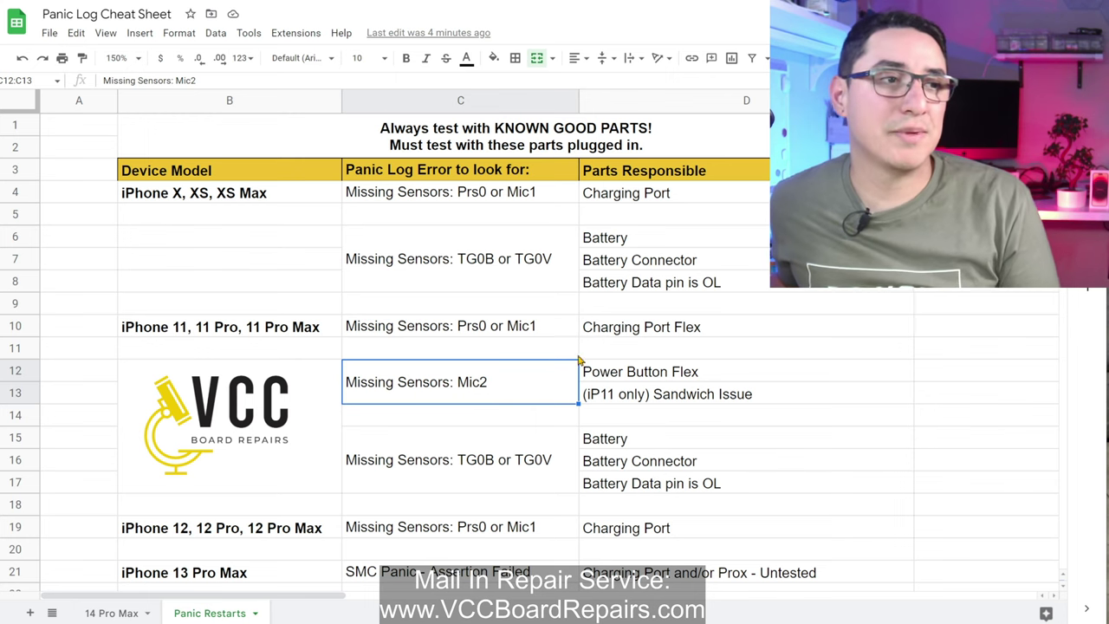
scroll(658, 313, down, 1)
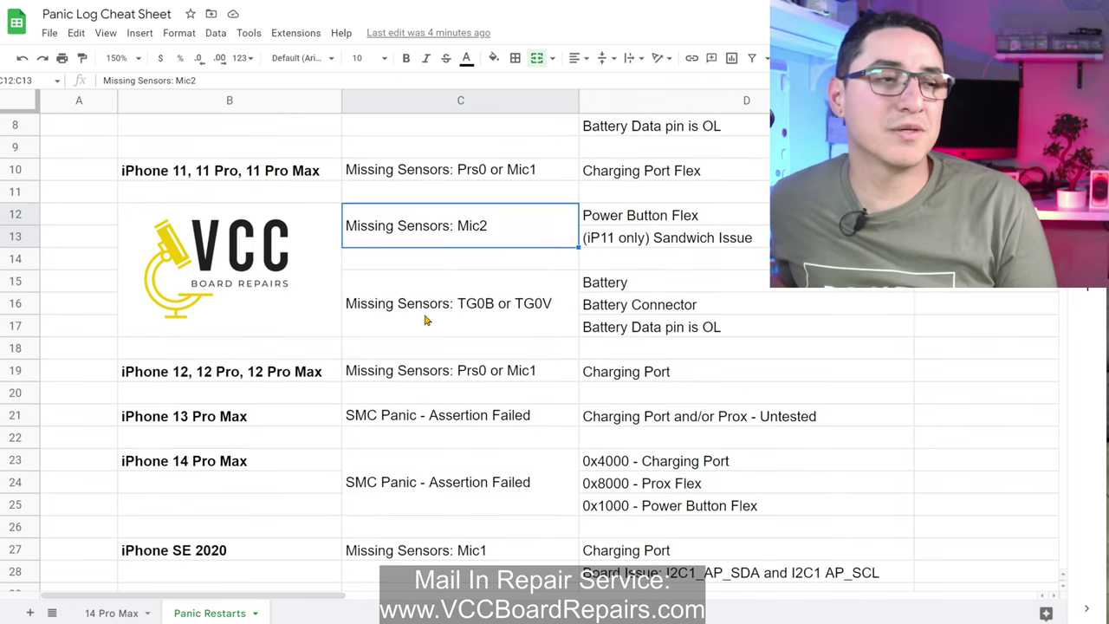
click(515, 309)
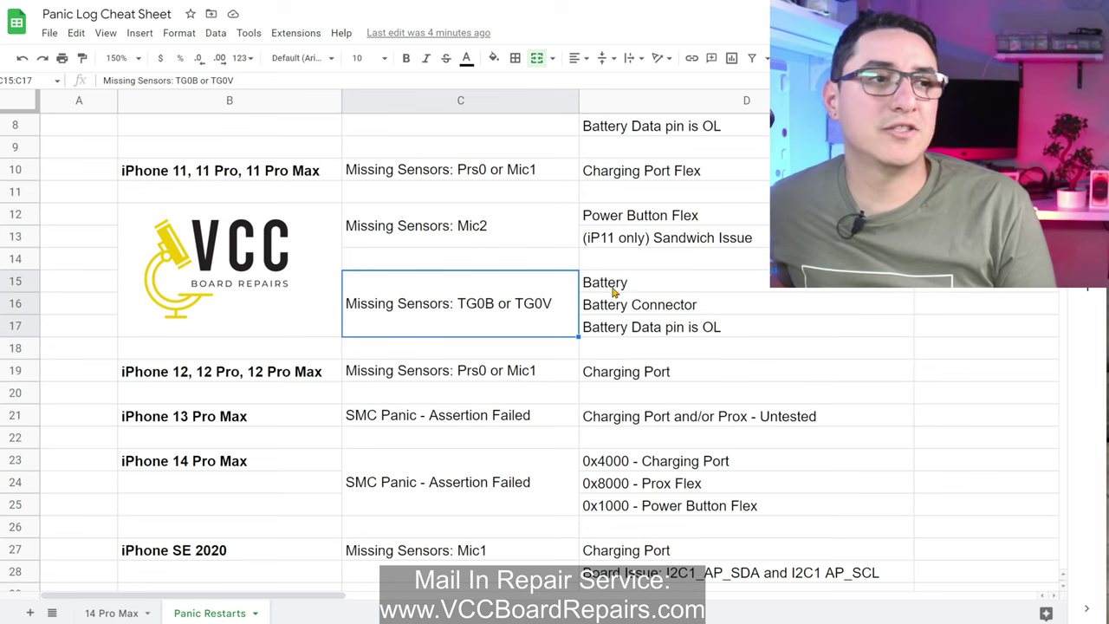
drag(659, 288, 669, 335)
Step: Examine the iPhone 12 series missing-sensor error with its responsible part, and the panic error listed for the iPhone 13 Pro Max
scroll(719, 279, down, 1)
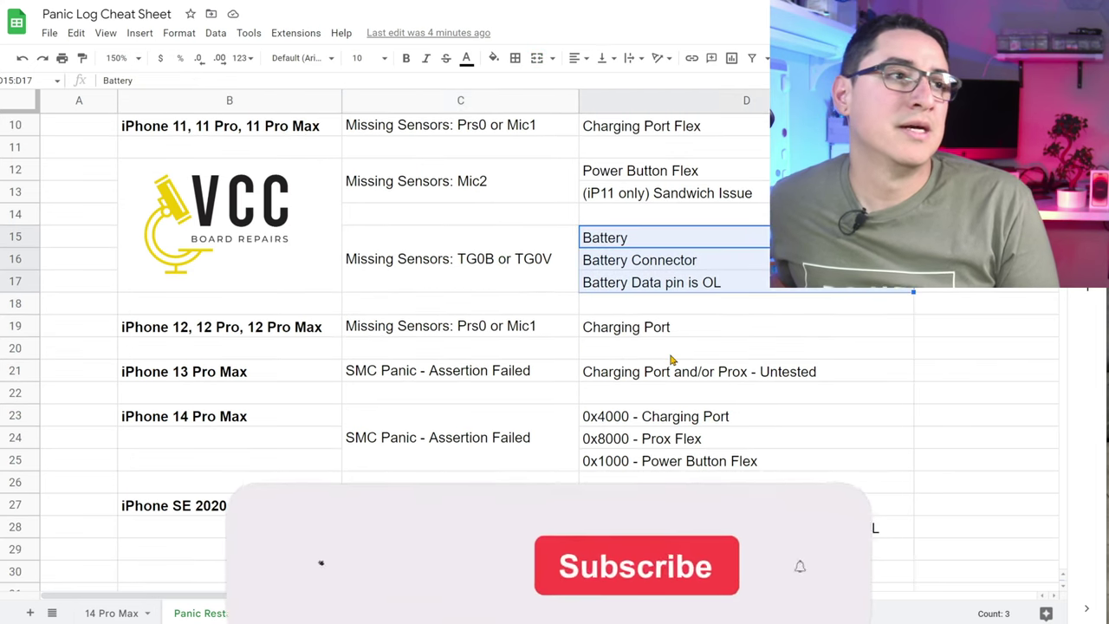
scroll(517, 297, down, 1)
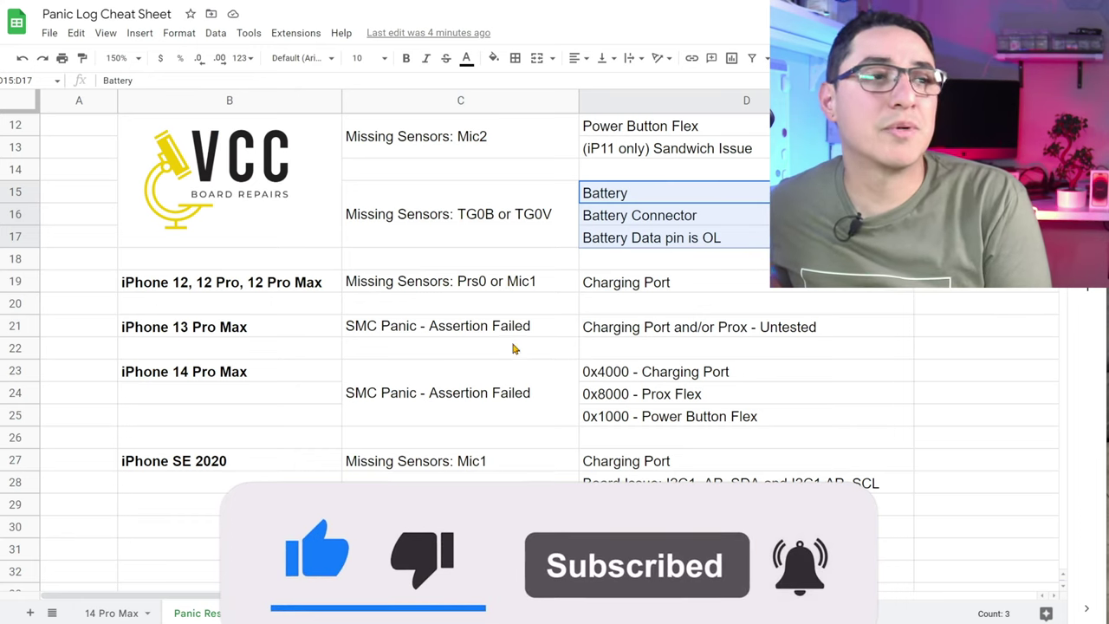
click(494, 283)
click(635, 287)
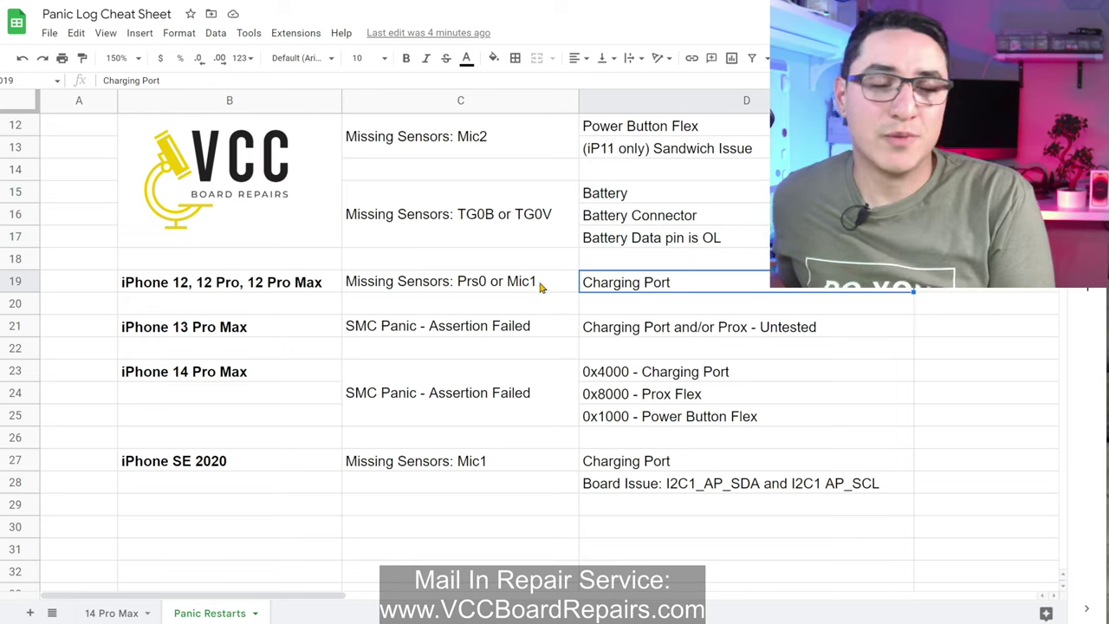
click(472, 284)
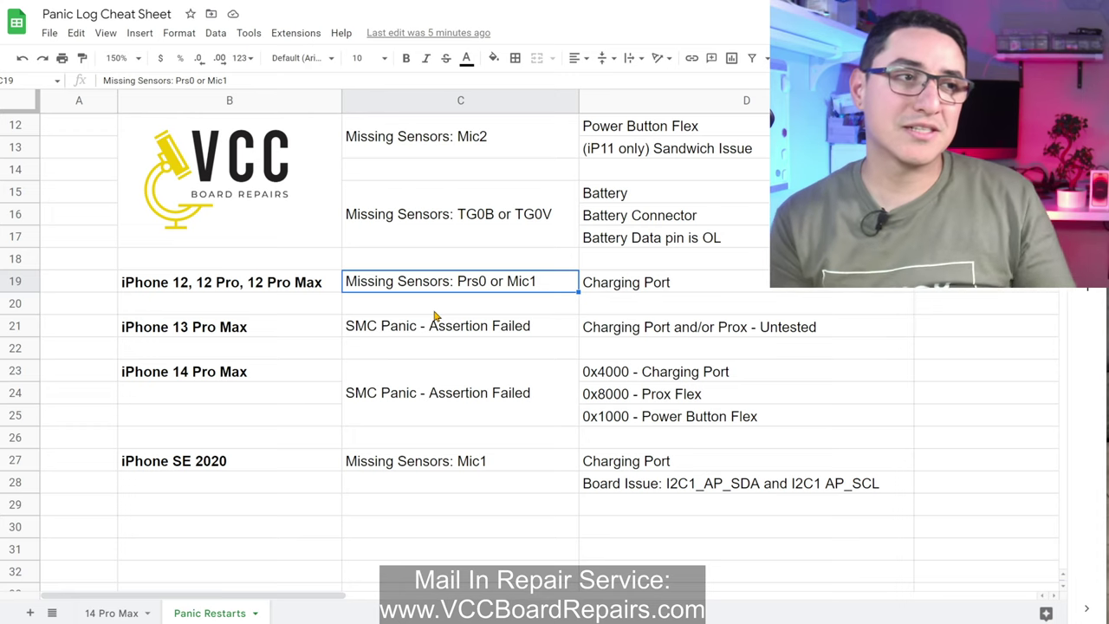
click(639, 286)
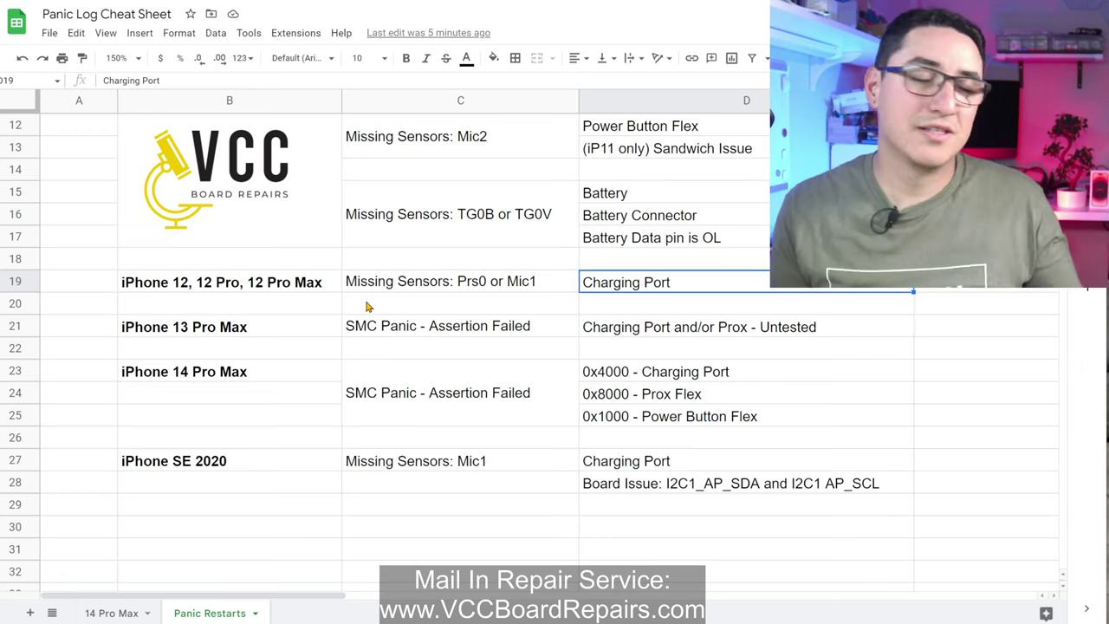
click(472, 333)
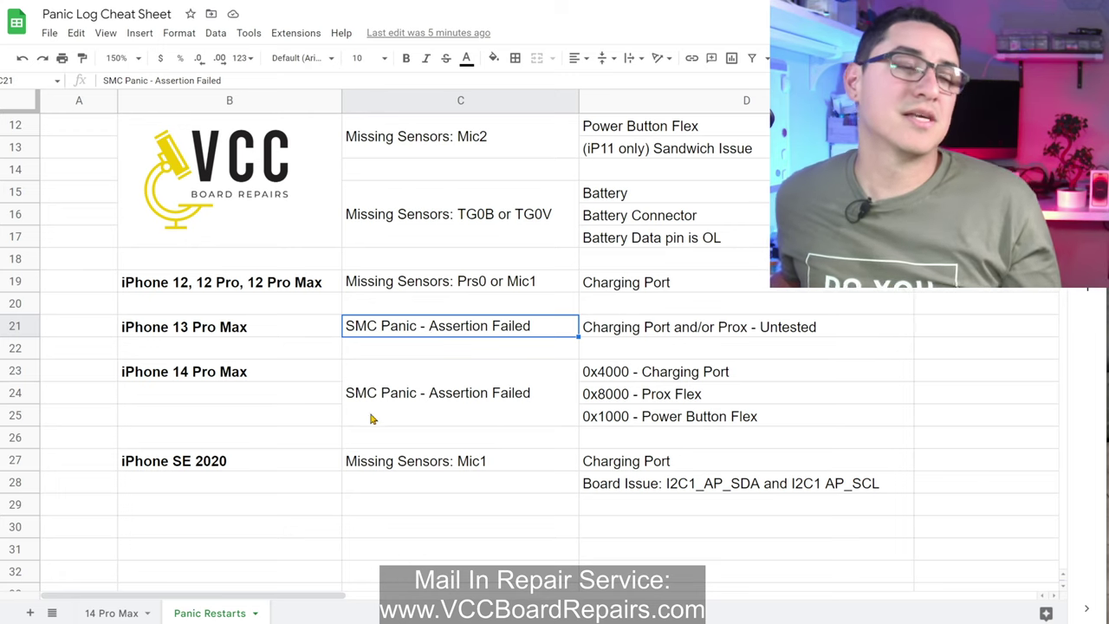
Step: Examine the iPhone 14 Pro Max SMC Panic error and the parts matched to codes 0x4000, 0x8000 and 0x1000
click(468, 381)
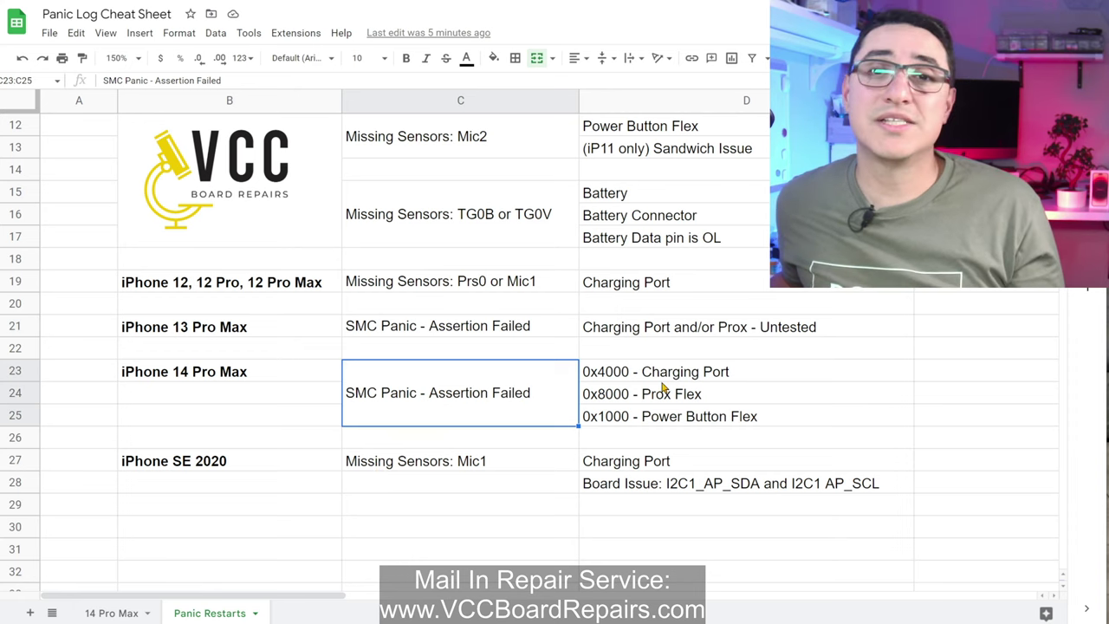
click(596, 380)
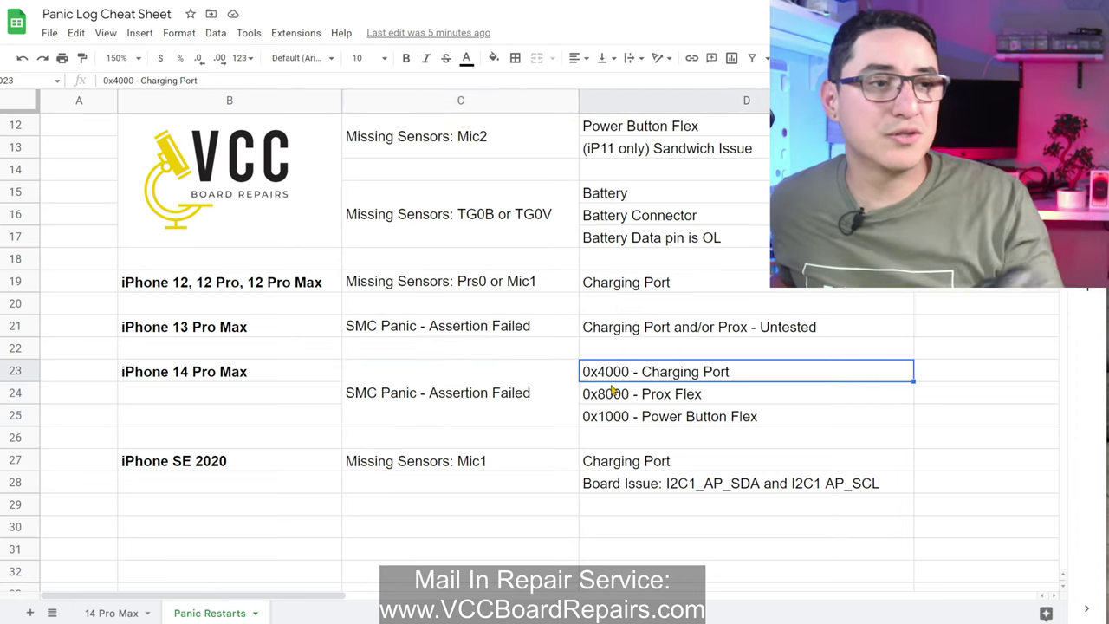
click(616, 395)
click(610, 425)
click(624, 396)
click(624, 382)
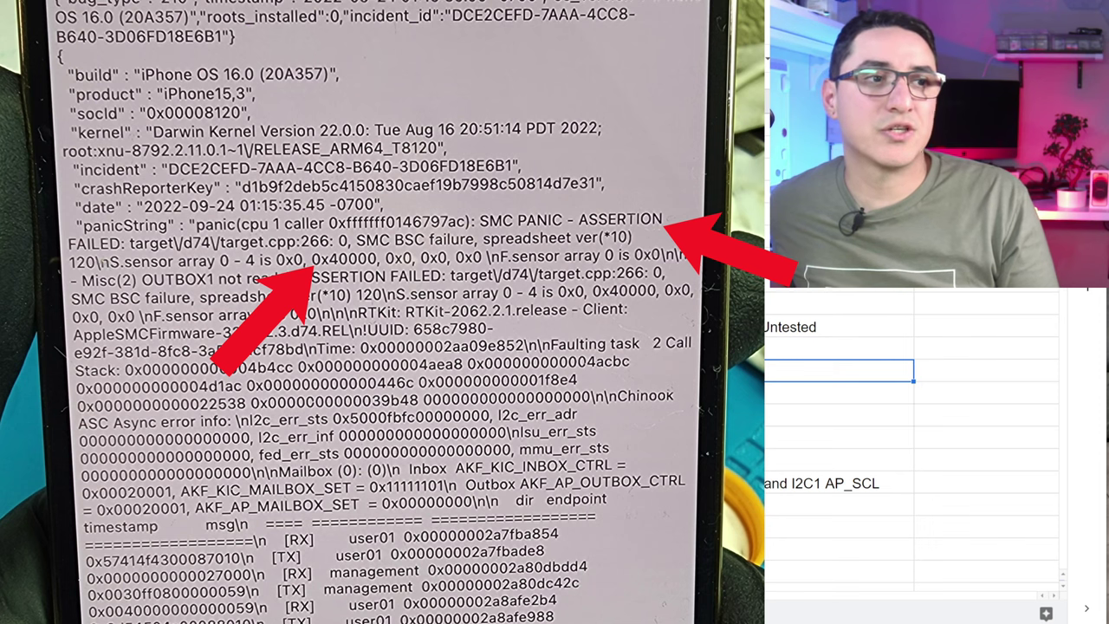
click(839, 393)
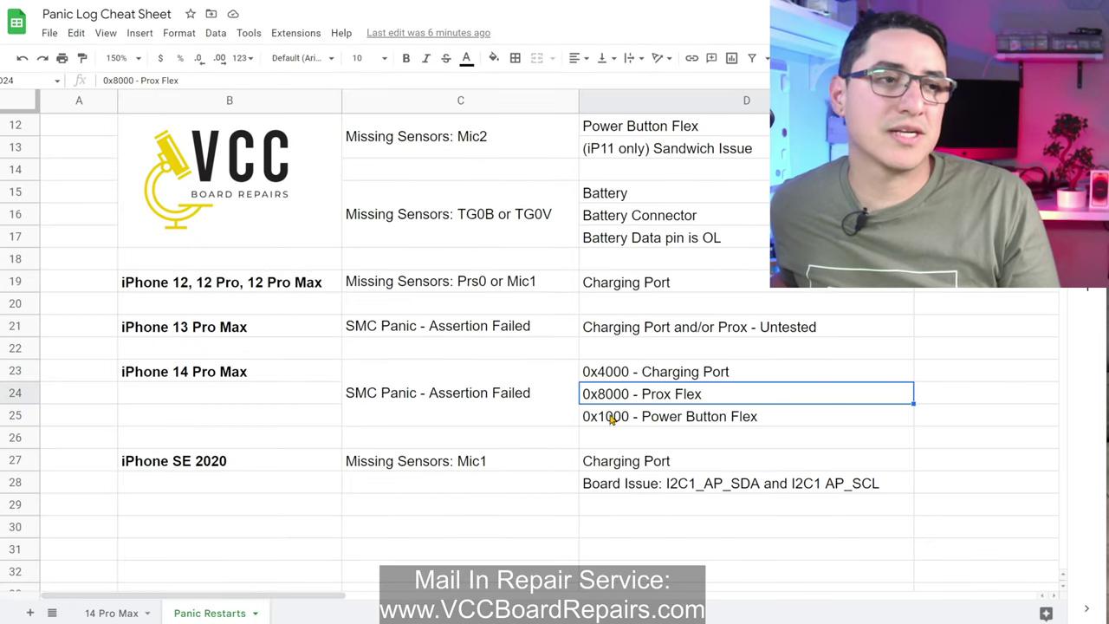
click(610, 416)
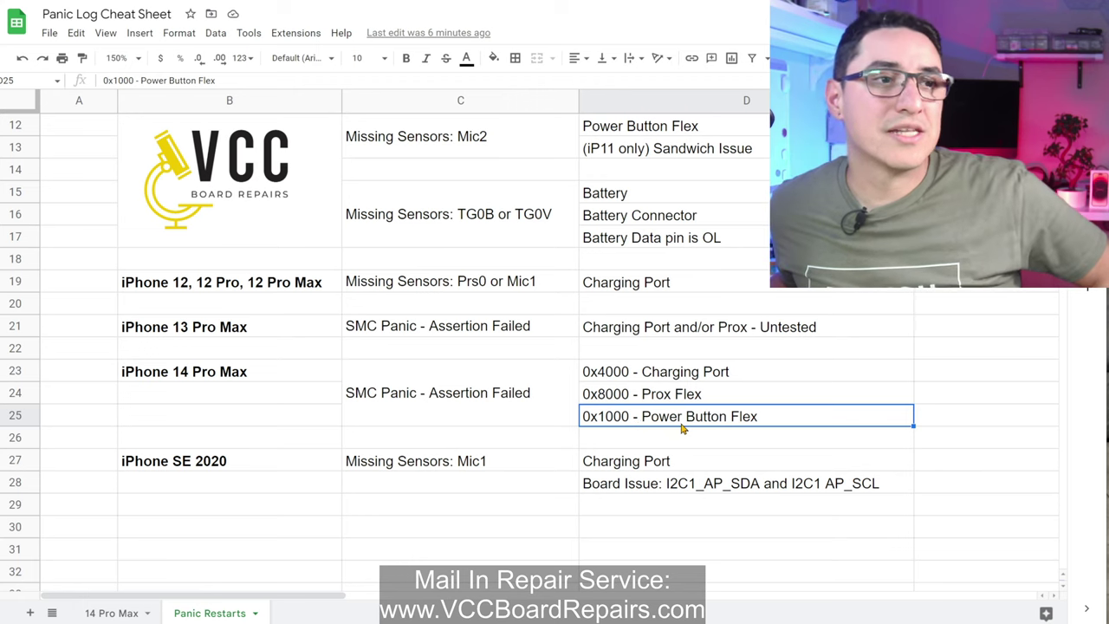
drag(689, 372, 682, 418)
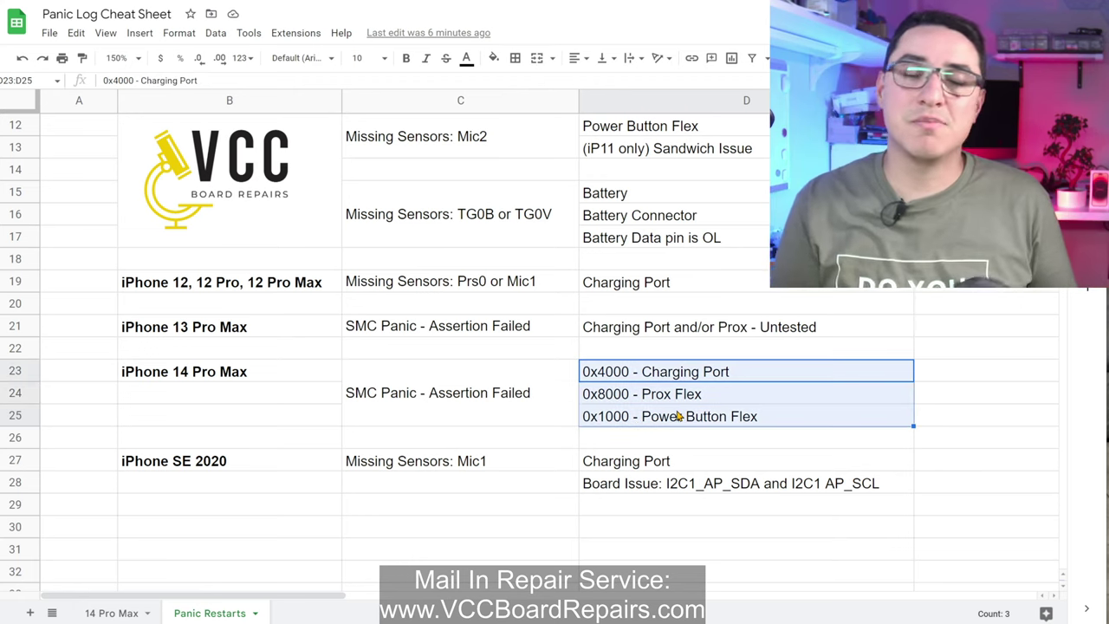
click(509, 420)
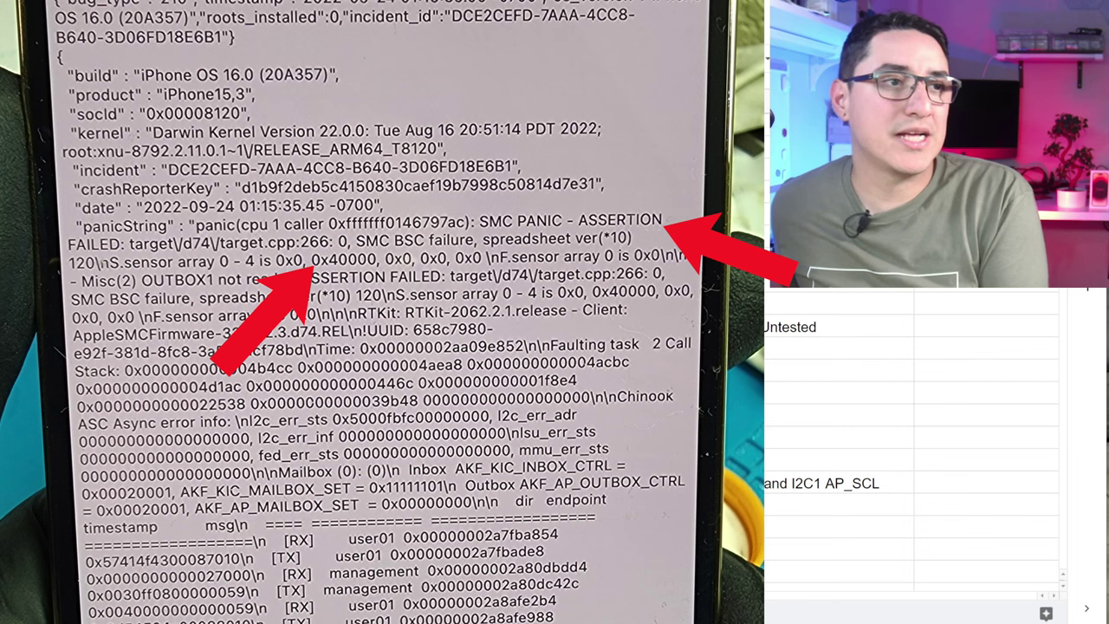
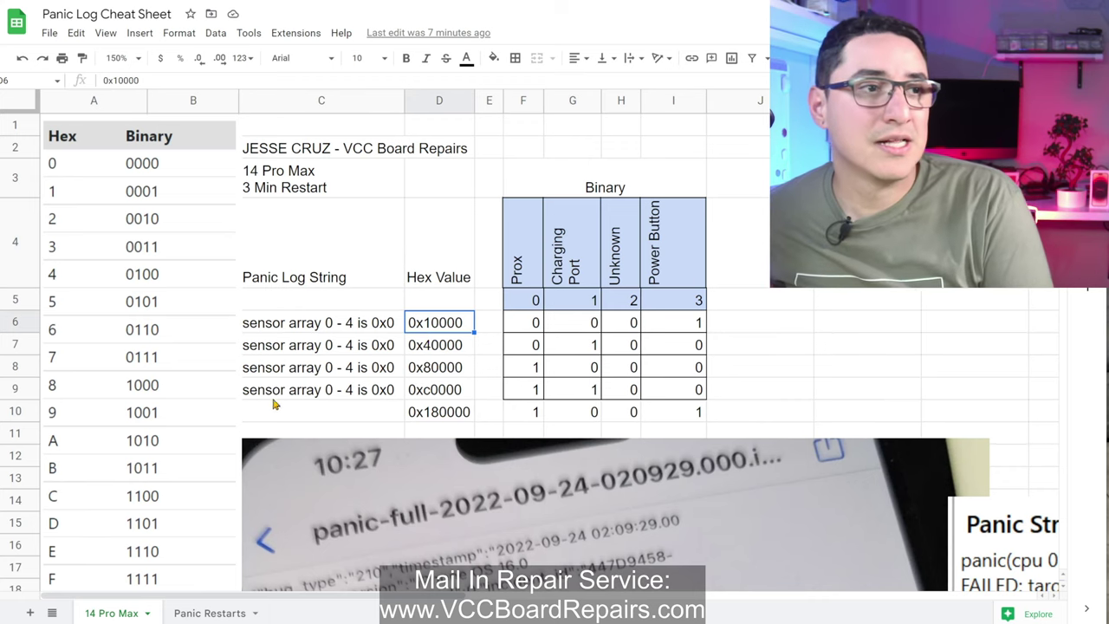
Step: On the 14 Pro Max sheet, trace the 0xc0000 hex value across its binary digits and their component headings
click(435, 392)
click(535, 390)
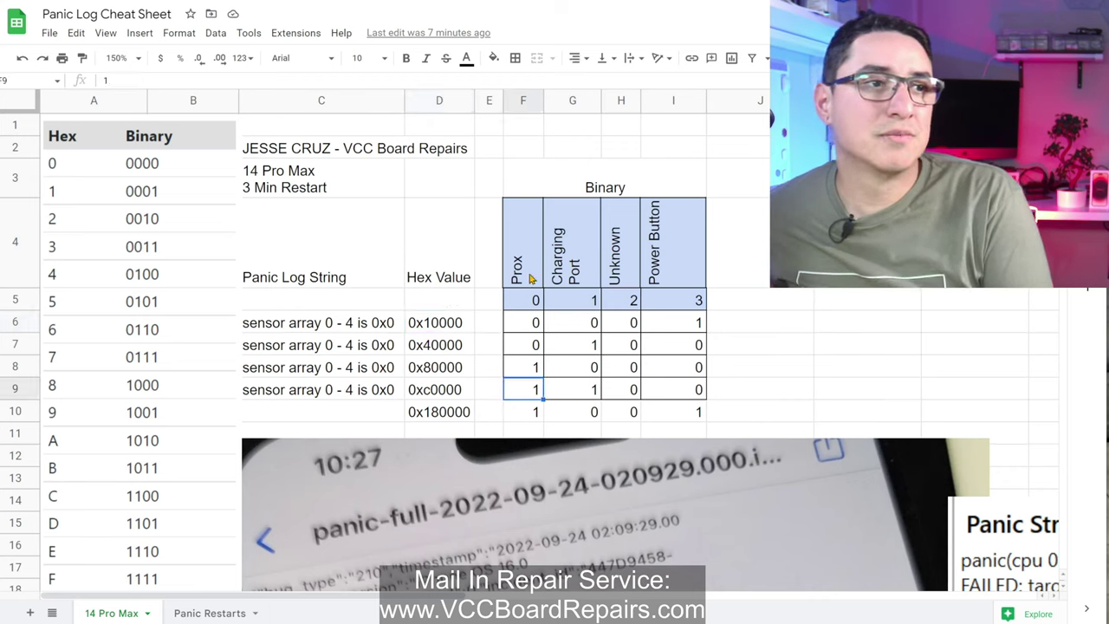
click(530, 273)
click(593, 391)
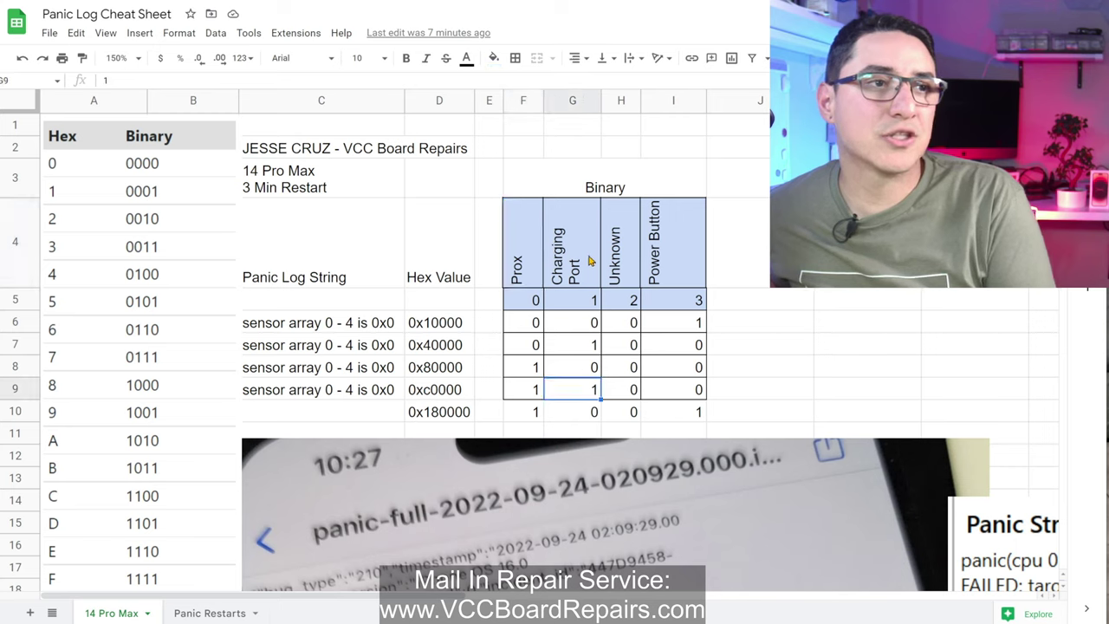
click(591, 260)
click(540, 391)
drag(534, 389, 656, 393)
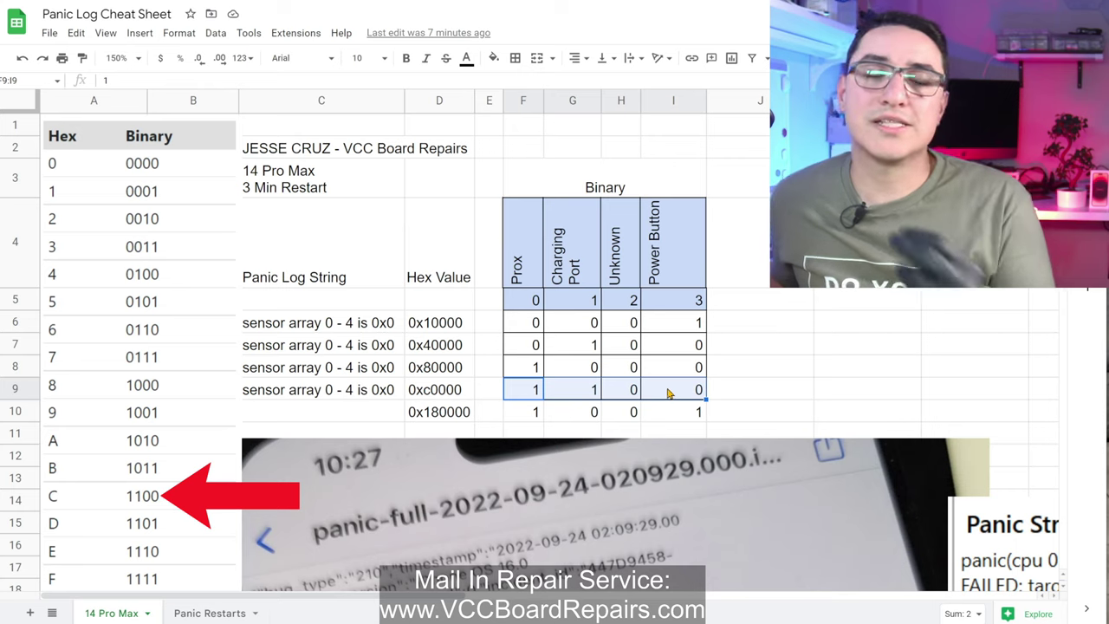
click(436, 393)
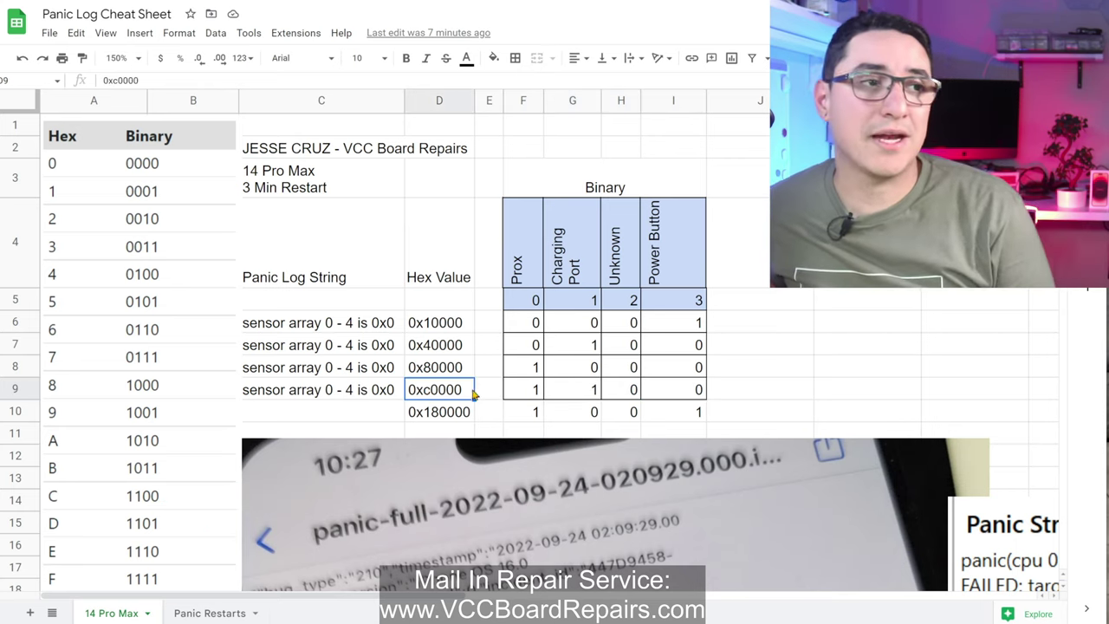
click(287, 391)
click(420, 394)
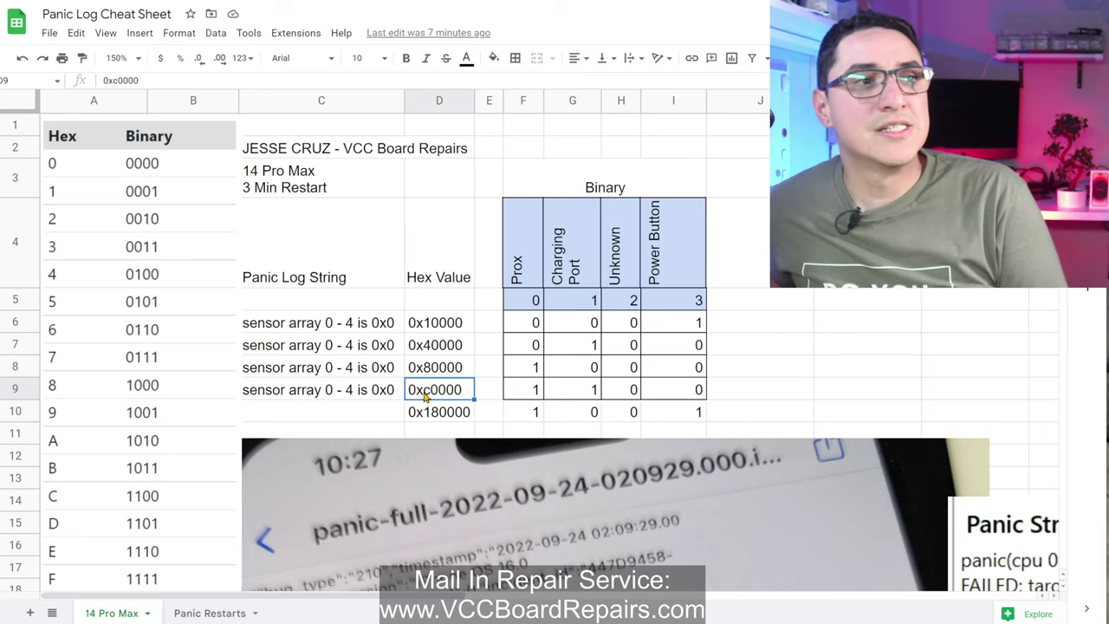
Step: Compare the Prox and Charging Port binary digits in the 0xc0000 row of the 14 Pro Max sheet
click(532, 391)
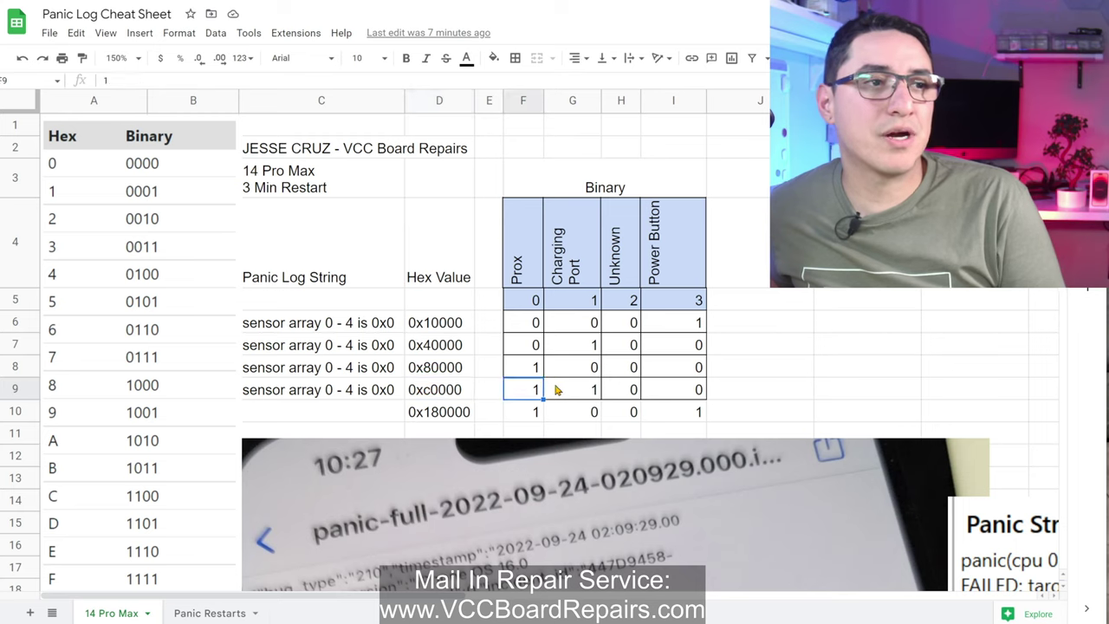
click(580, 393)
click(532, 392)
click(563, 389)
click(513, 390)
click(566, 391)
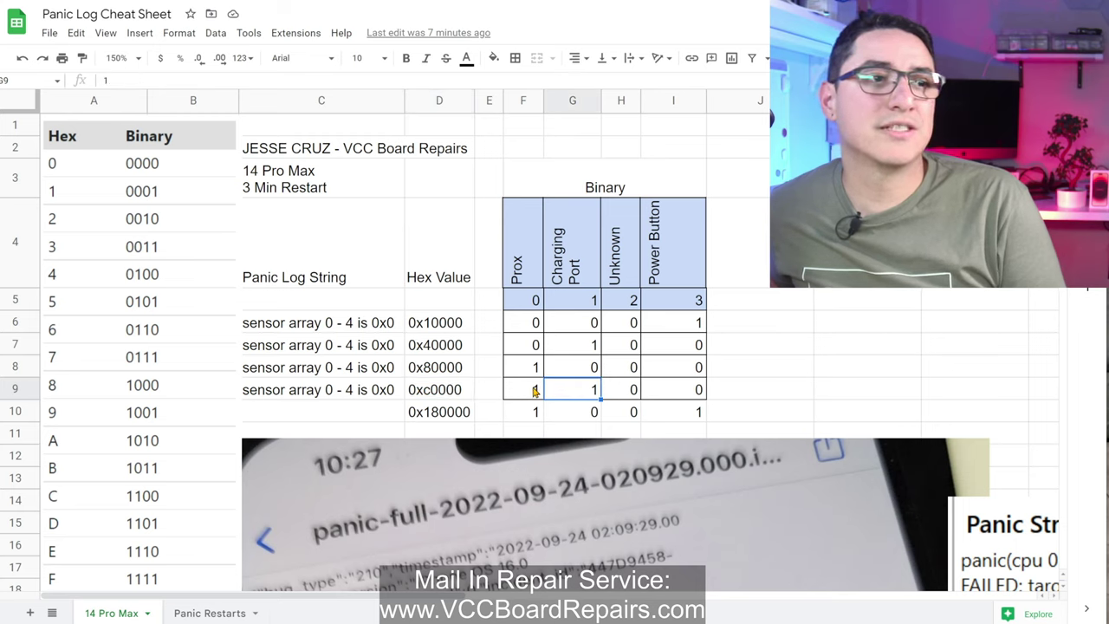
click(537, 390)
click(549, 392)
click(541, 391)
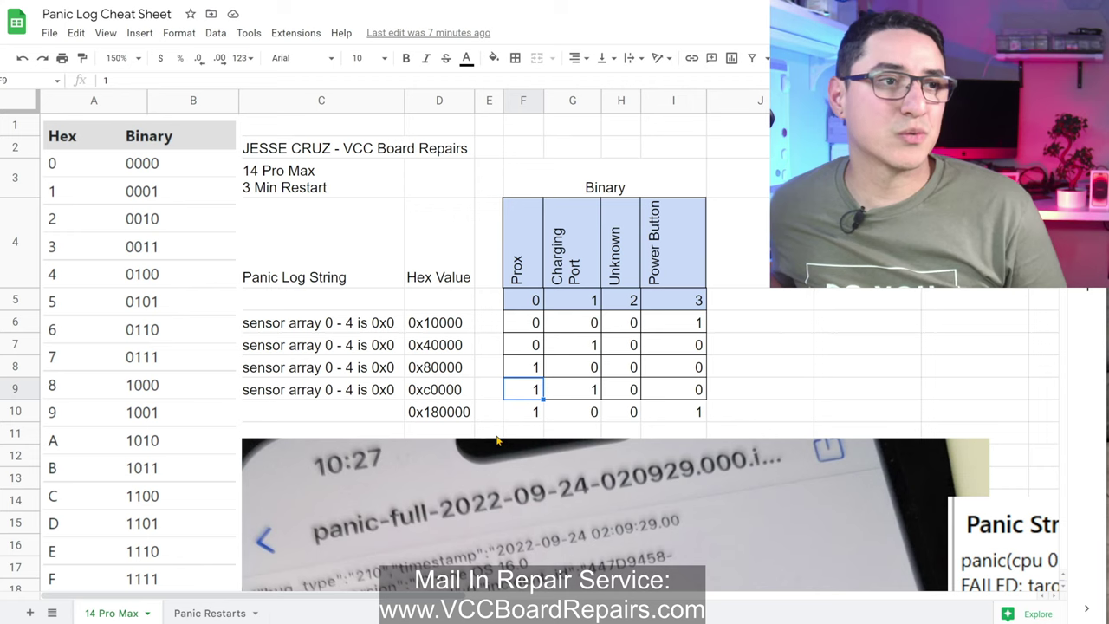
Step: Trace the 0x180000 hex value across its binary digits, comparing the Prox, Charging Port and Power Button columns
click(537, 412)
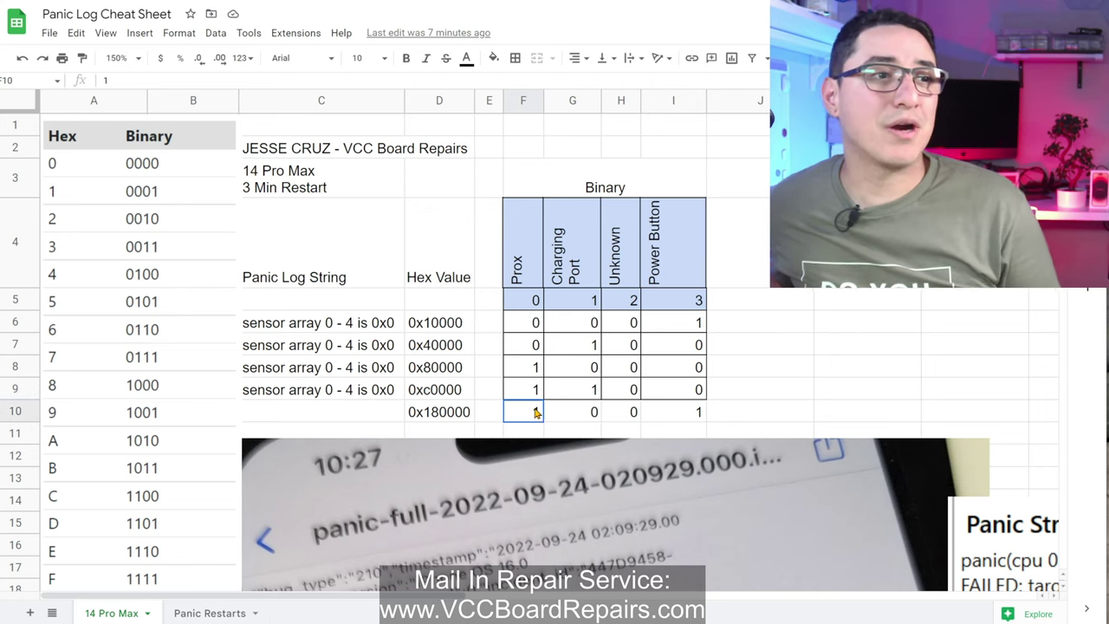
click(686, 414)
click(531, 419)
click(426, 417)
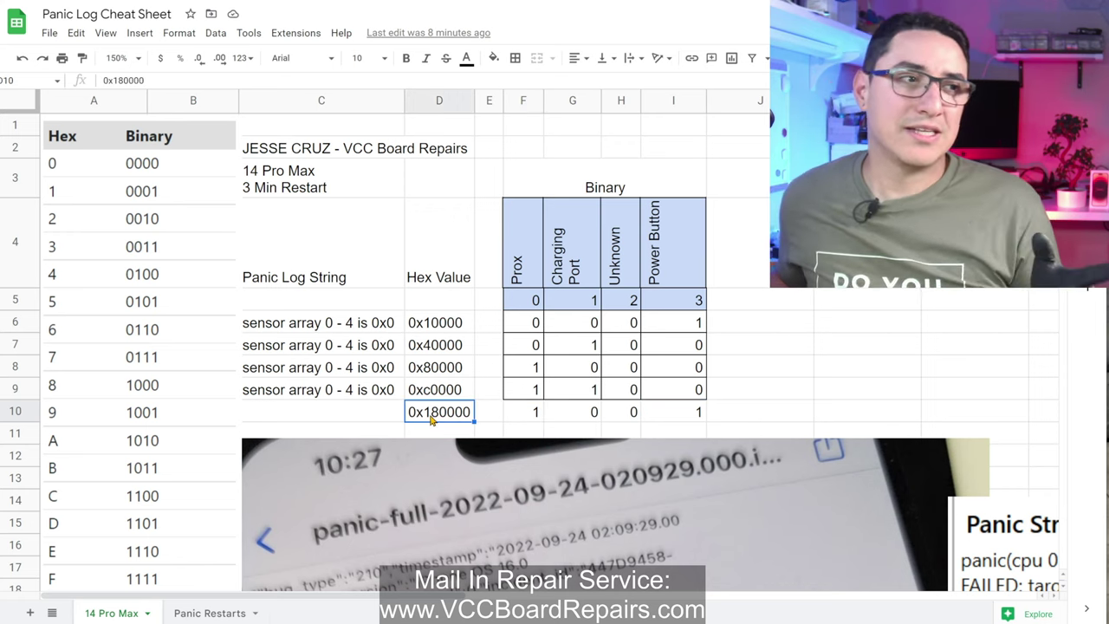
click(528, 418)
click(676, 416)
click(563, 414)
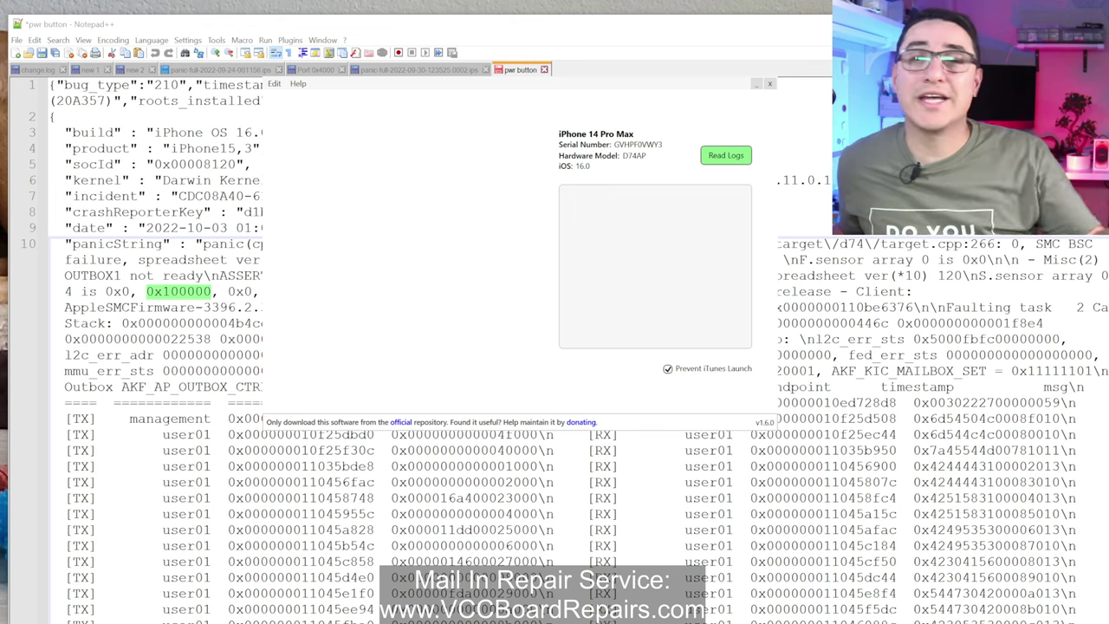
Step: In the panic log analyzer, read the connected iPhone's logs, open panic-full-2022-10-03-015825.000.ips and examine its possible issues
click(706, 159)
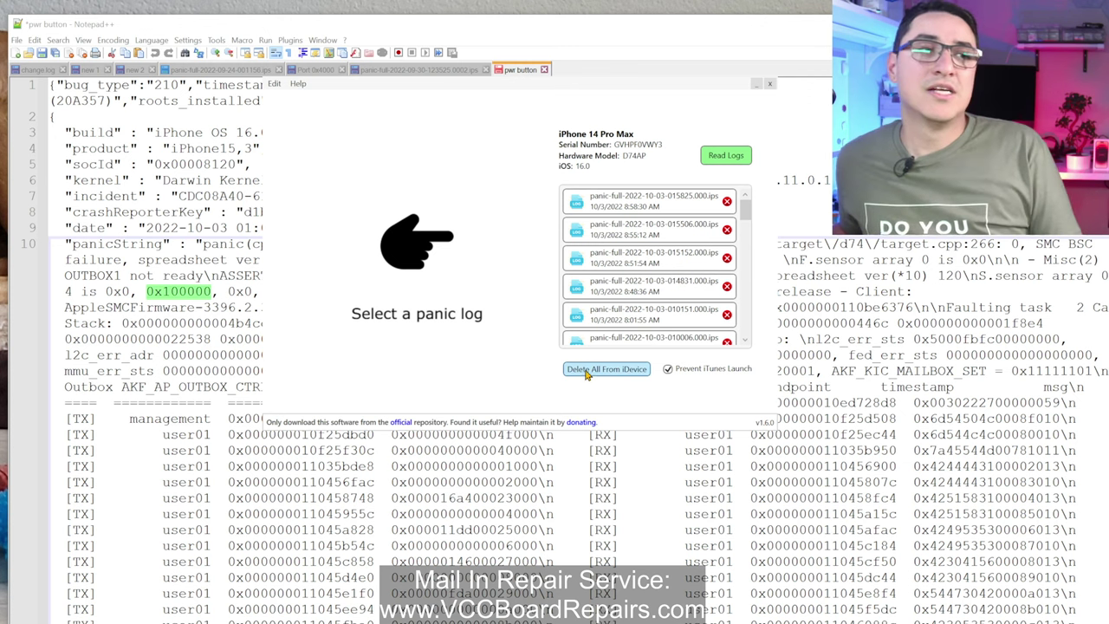
click(585, 373)
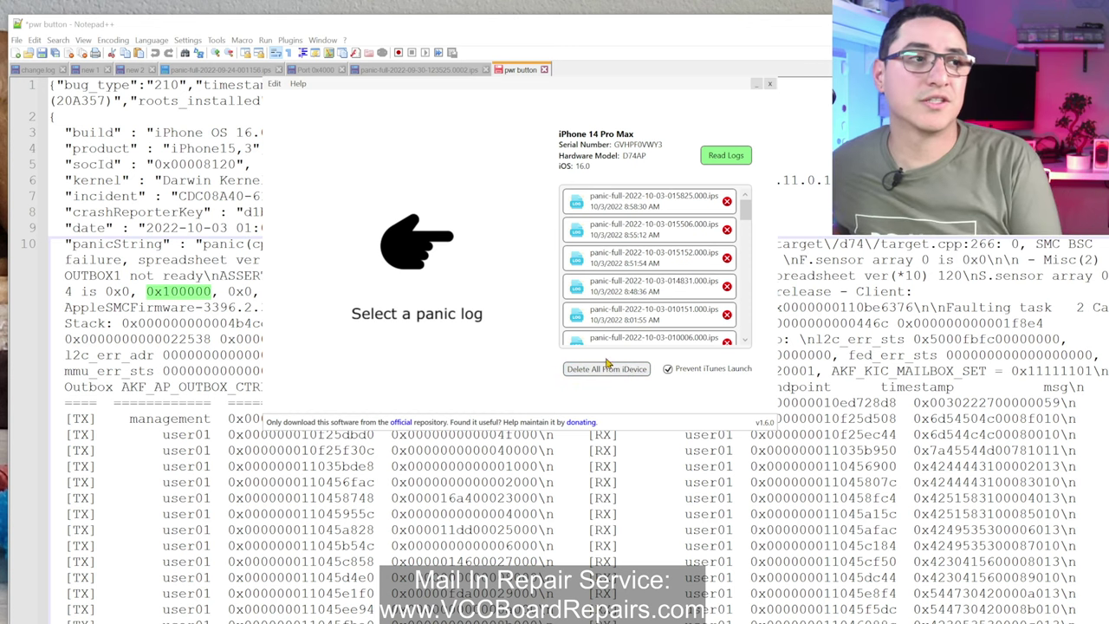
click(618, 206)
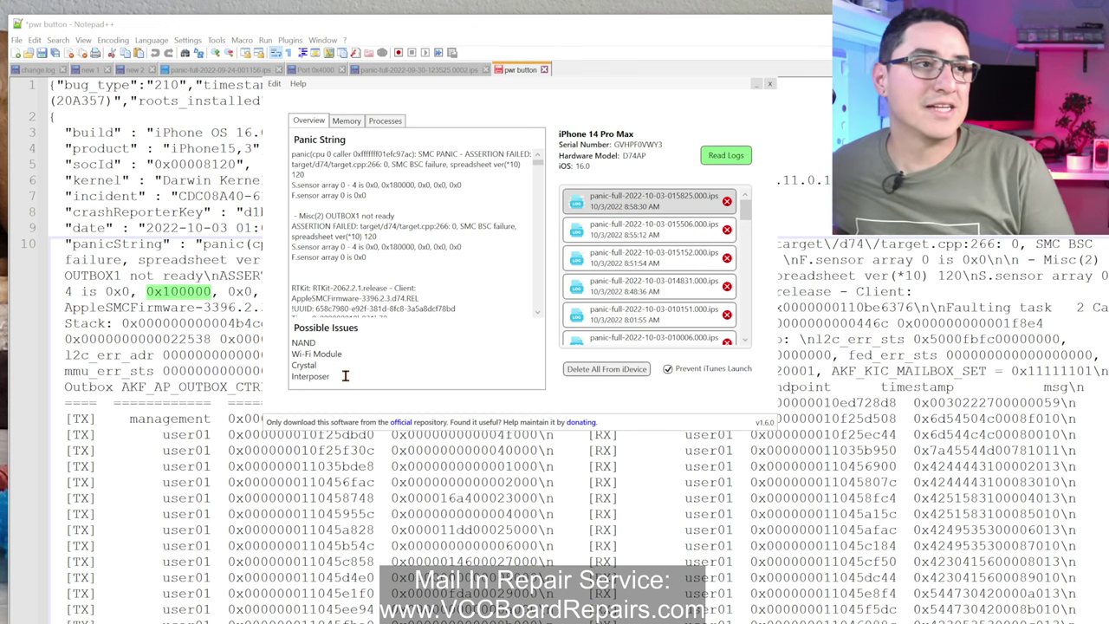
drag(343, 373, 292, 374)
click(294, 342)
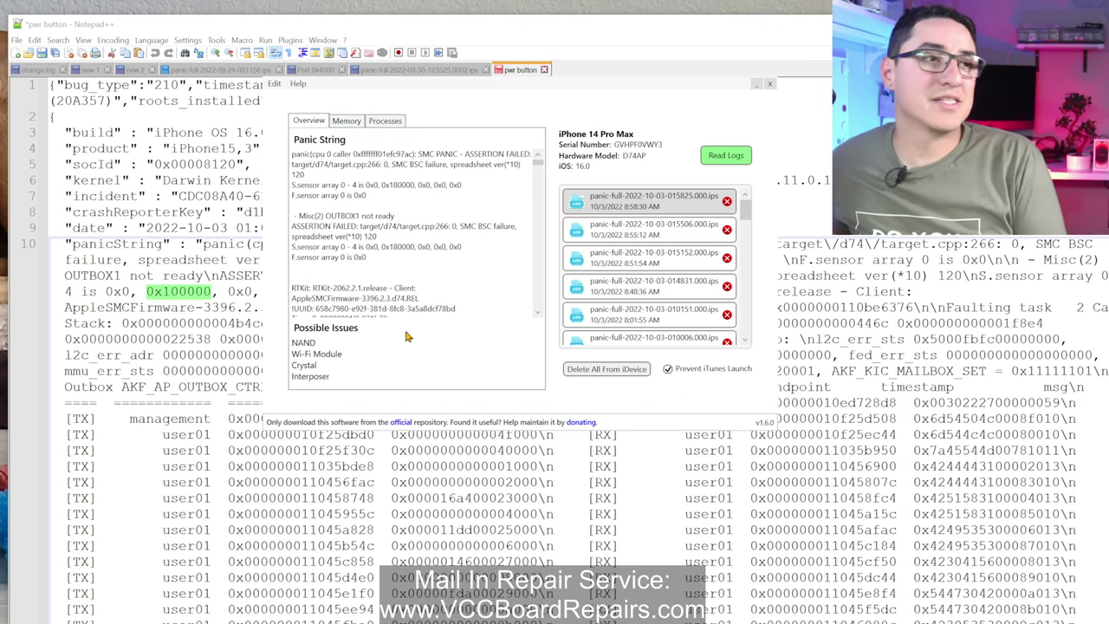
Step: View the older panic logs 015506 and 015152 from 2022-10-03, ending with panic-full-2022-10-03-010151.000.ips
click(688, 237)
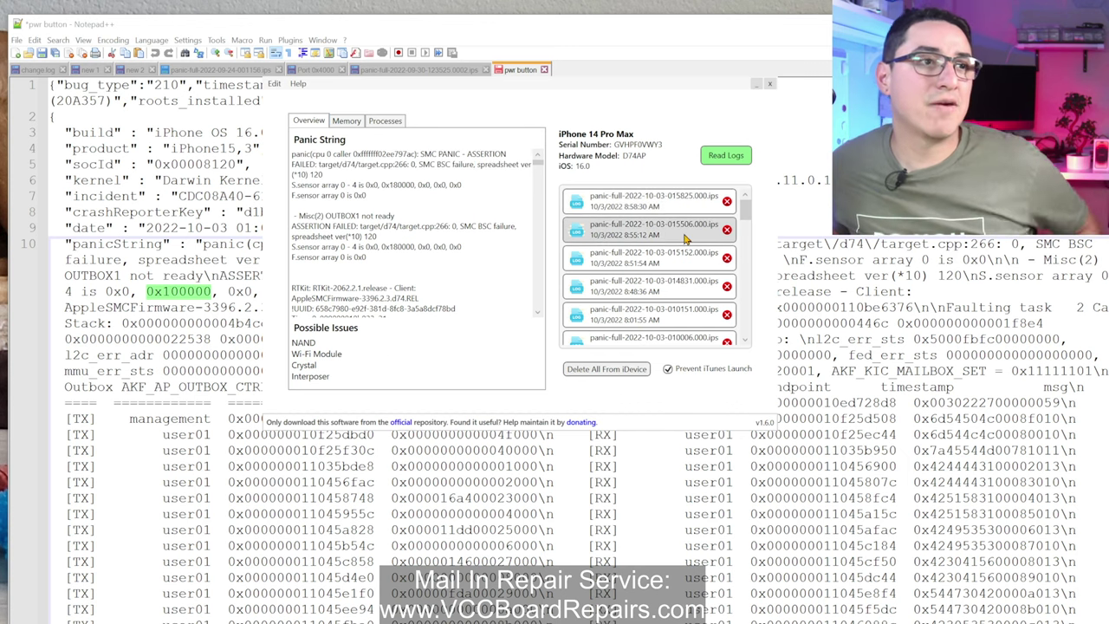
click(661, 263)
click(651, 312)
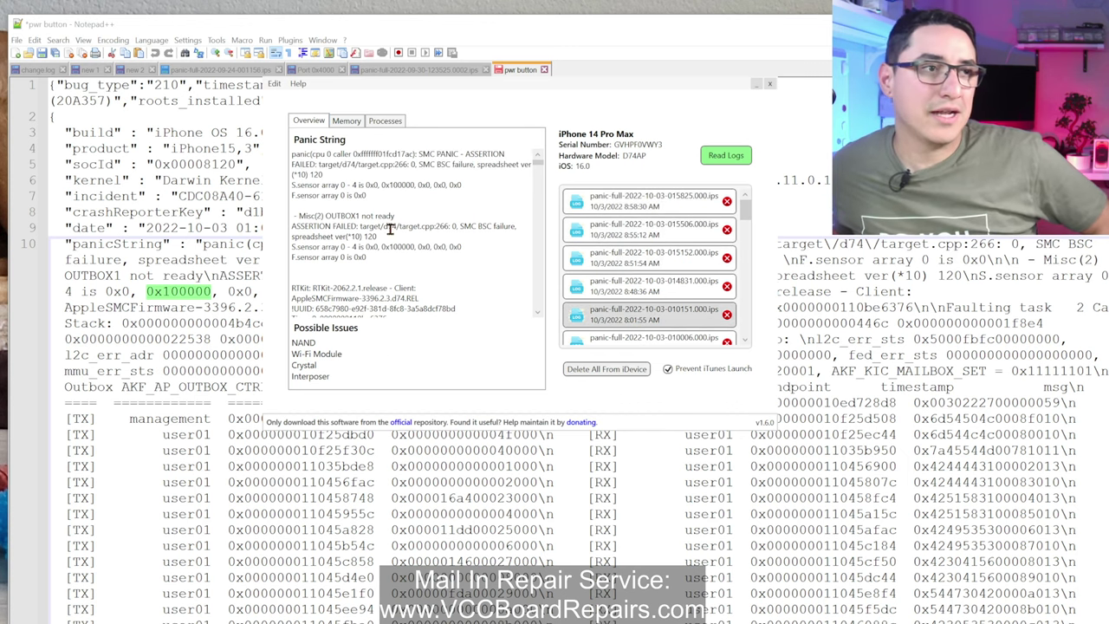
Step: Examine the open log's panic string, highlighting the SMC PANIC - ASSERTION FAILED text and checking the sensor array line
drag(427, 275, 231, 92)
click(470, 164)
drag(425, 156, 312, 164)
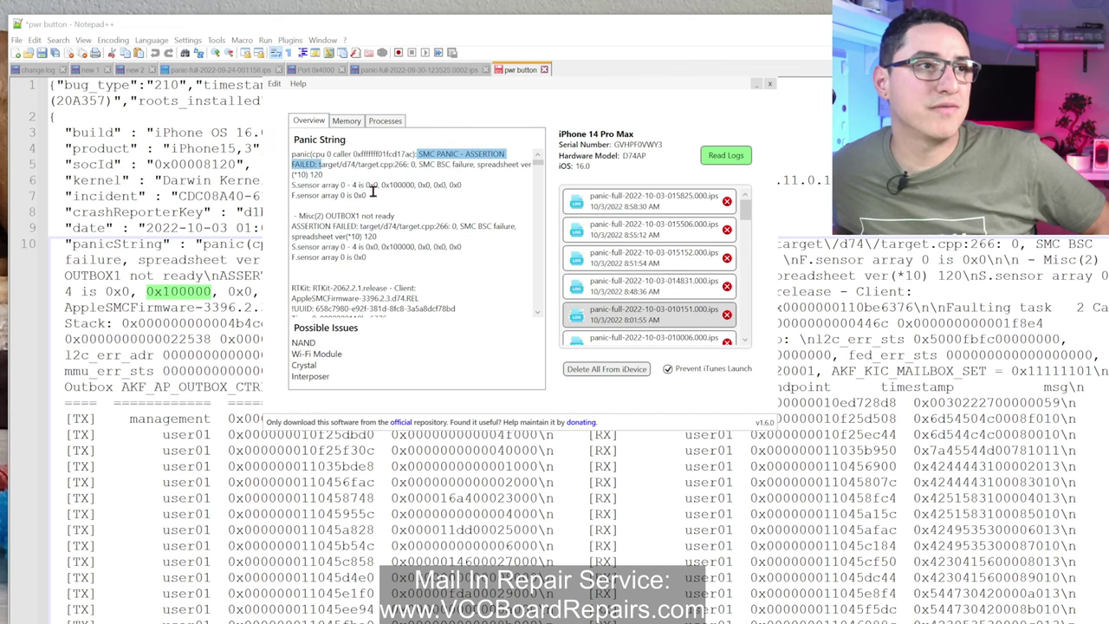
click(312, 164)
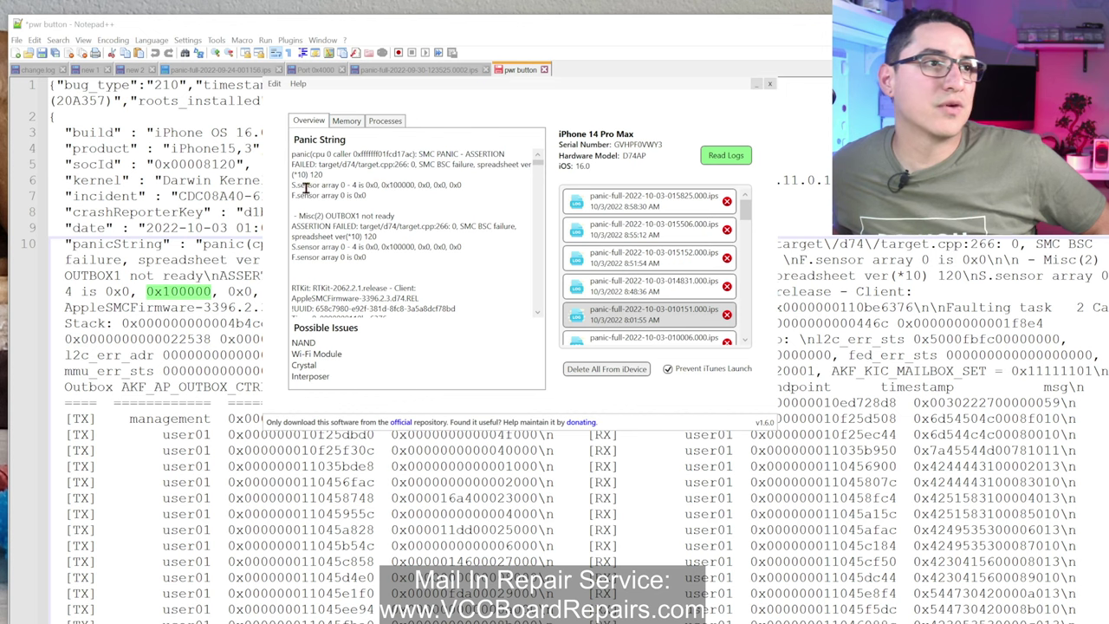
mouse_move(379, 185)
mouse_down()
mouse_move(418, 183)
mouse_move(378, 192)
mouse_up()
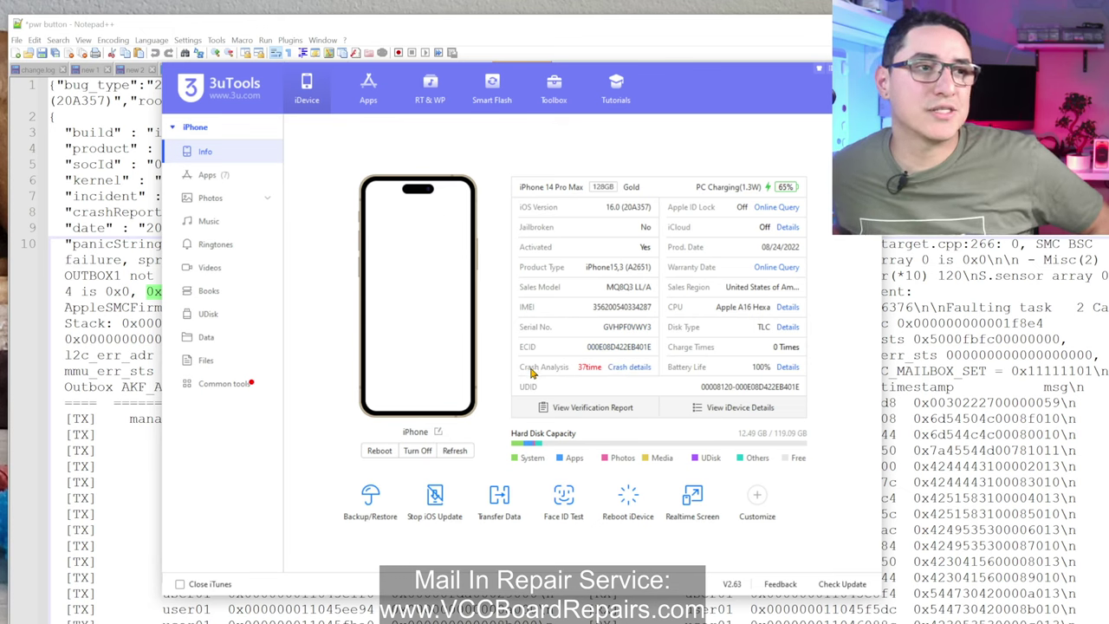
Step: In 3uTools, open the iPhone's crash details and browse the list of dated crashes
click(639, 368)
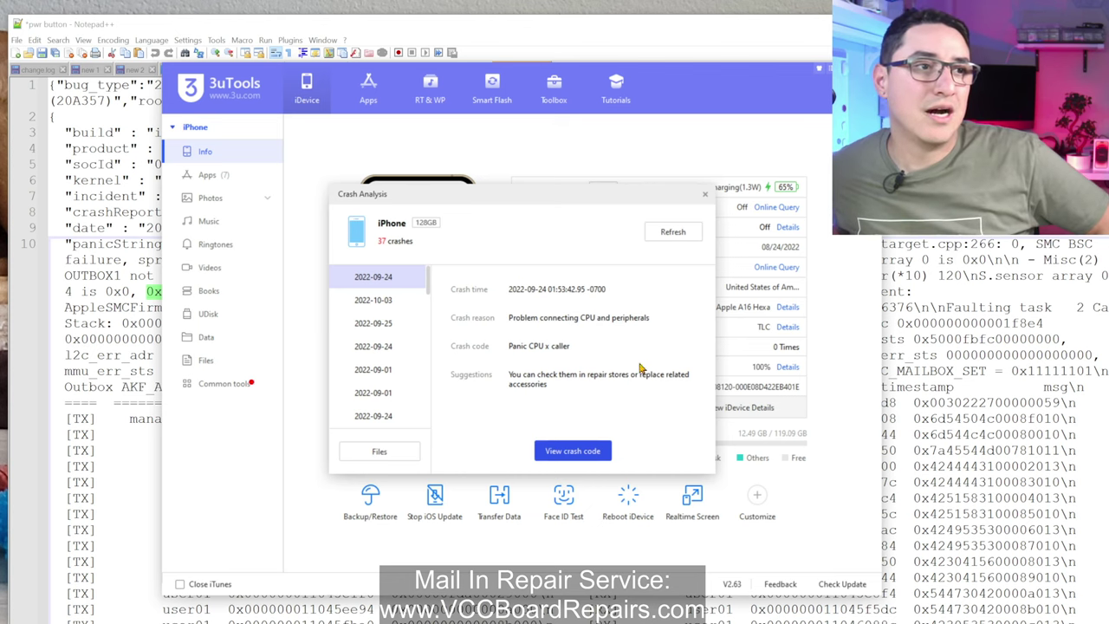
scroll(372, 372, down, 5)
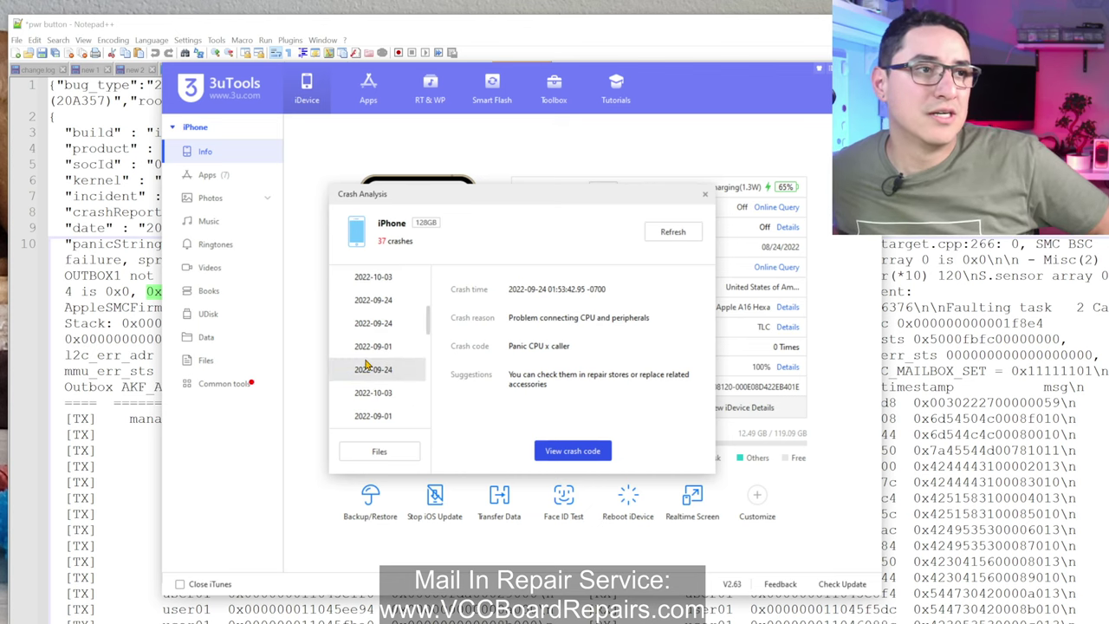
scroll(372, 392, up, 5)
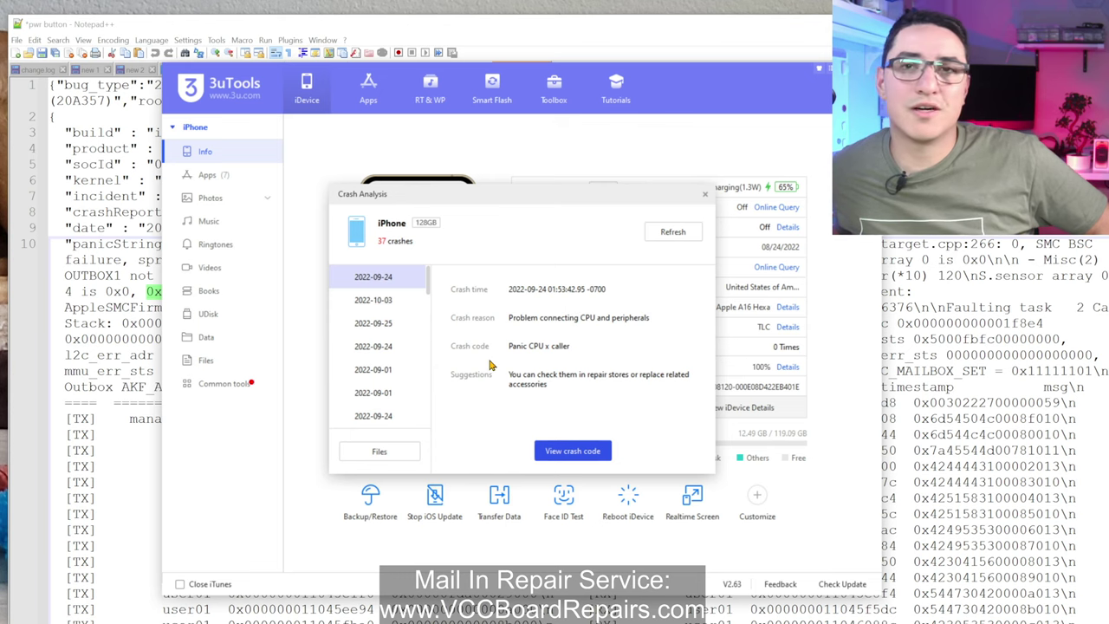
Step: Check the crash time, reason and suggestions of several dated crash entries, including ones from 2022-09-24
click(378, 322)
click(353, 391)
click(351, 416)
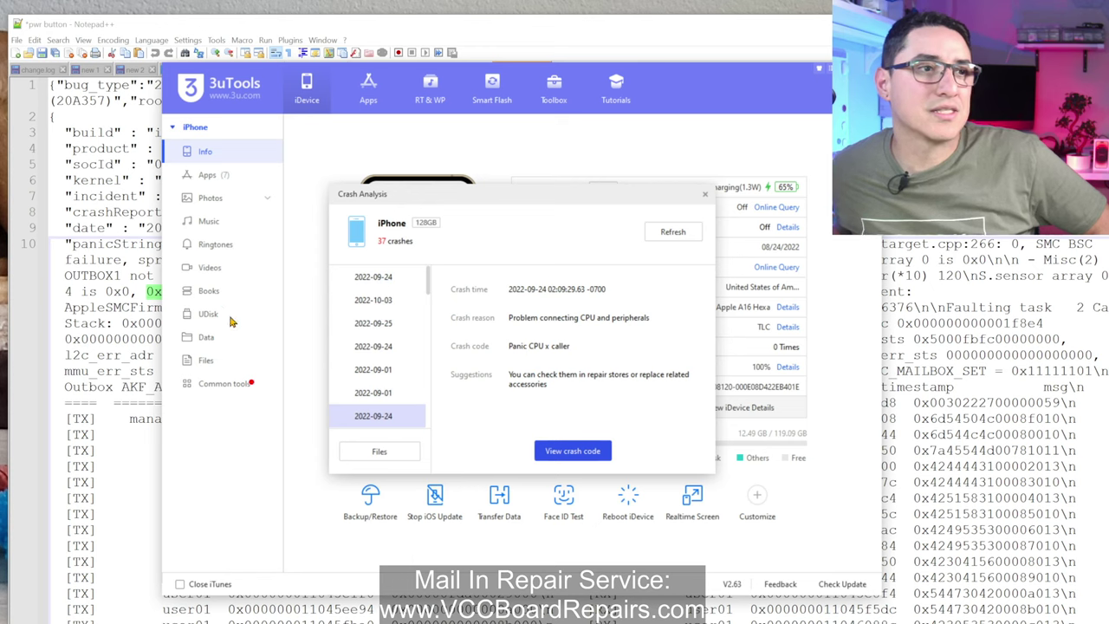
scroll(375, 373, down, 5)
click(375, 370)
scroll(375, 373, up, 3)
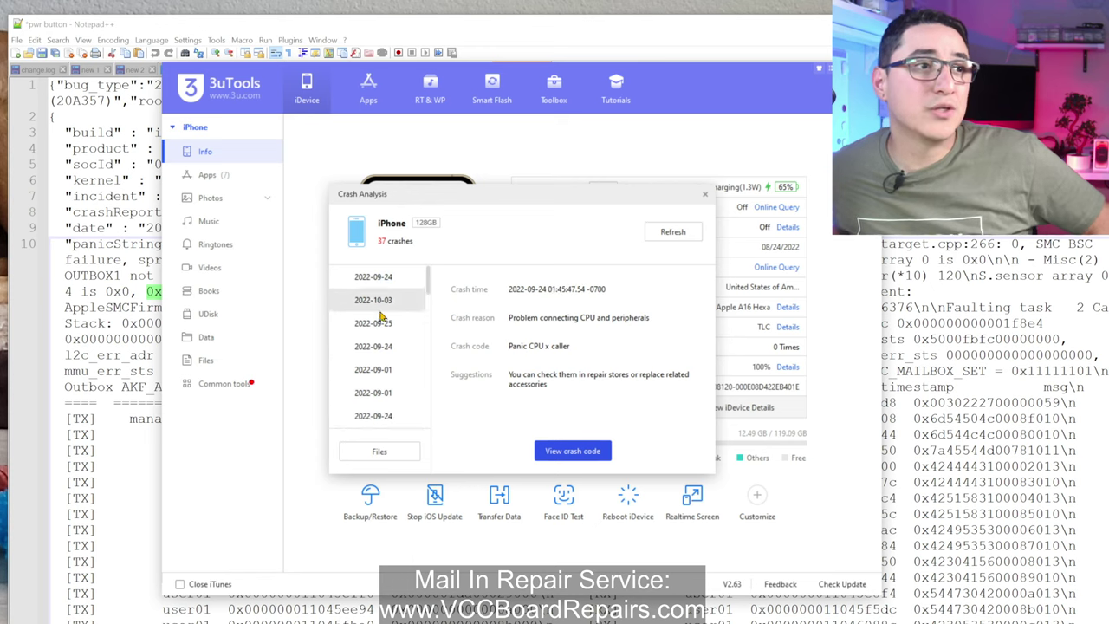
click(361, 323)
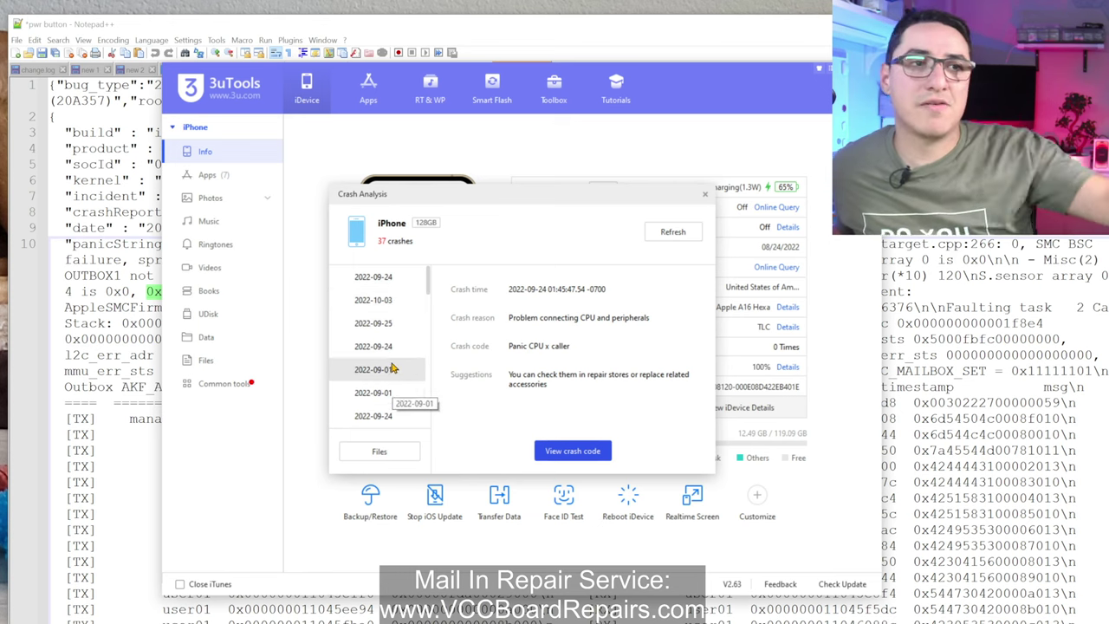
Step: Open the crash code of the 2022-10-03 entry and copy its full text
click(373, 303)
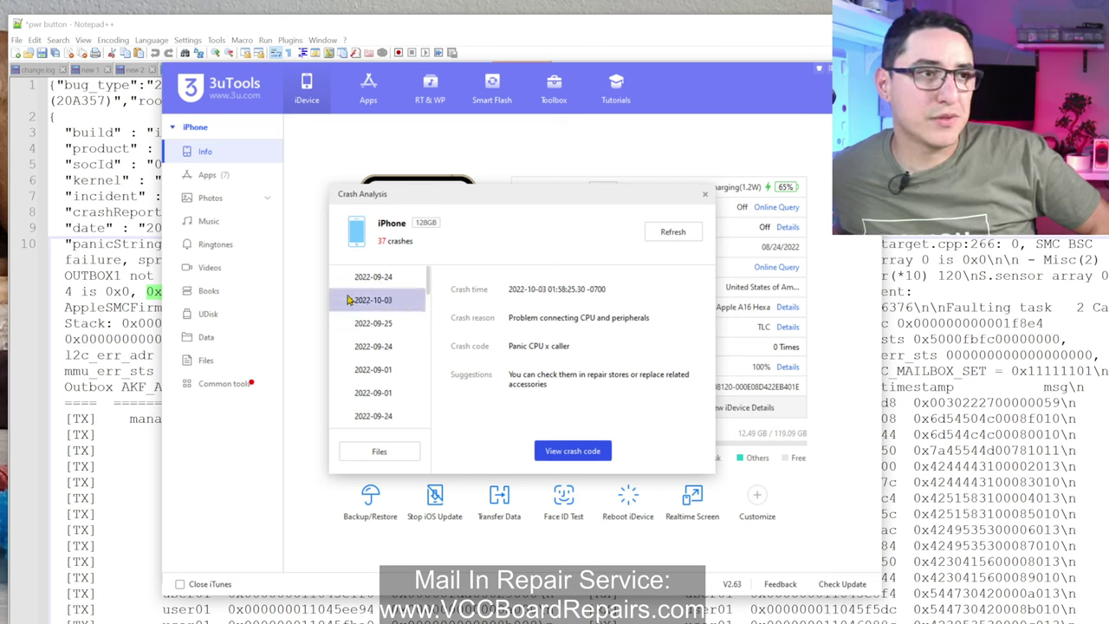
click(573, 451)
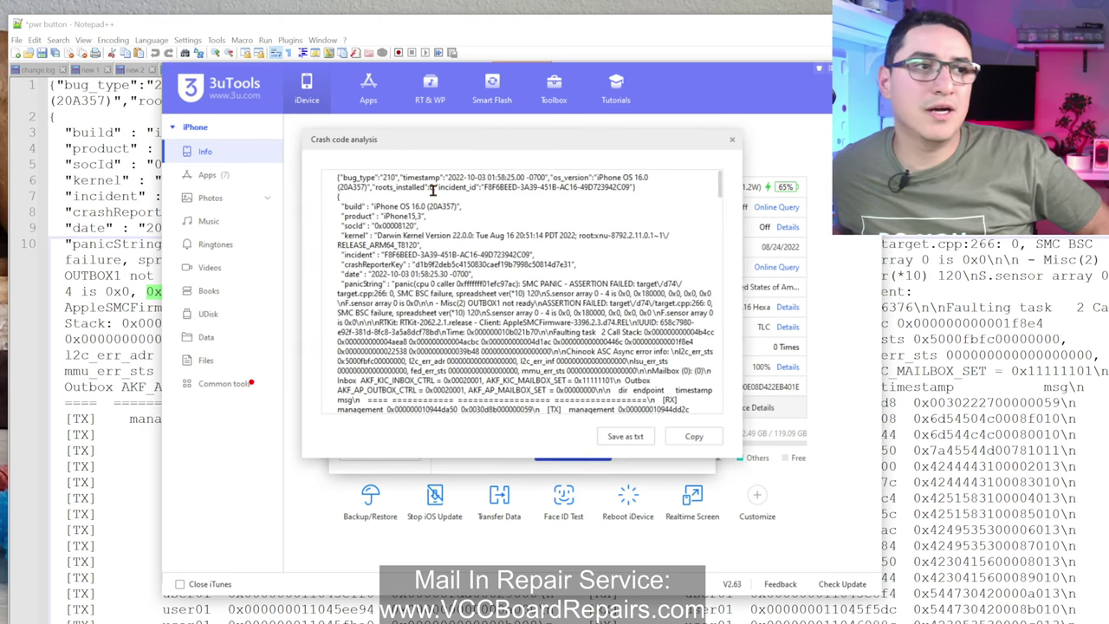
scroll(469, 325, down, 4)
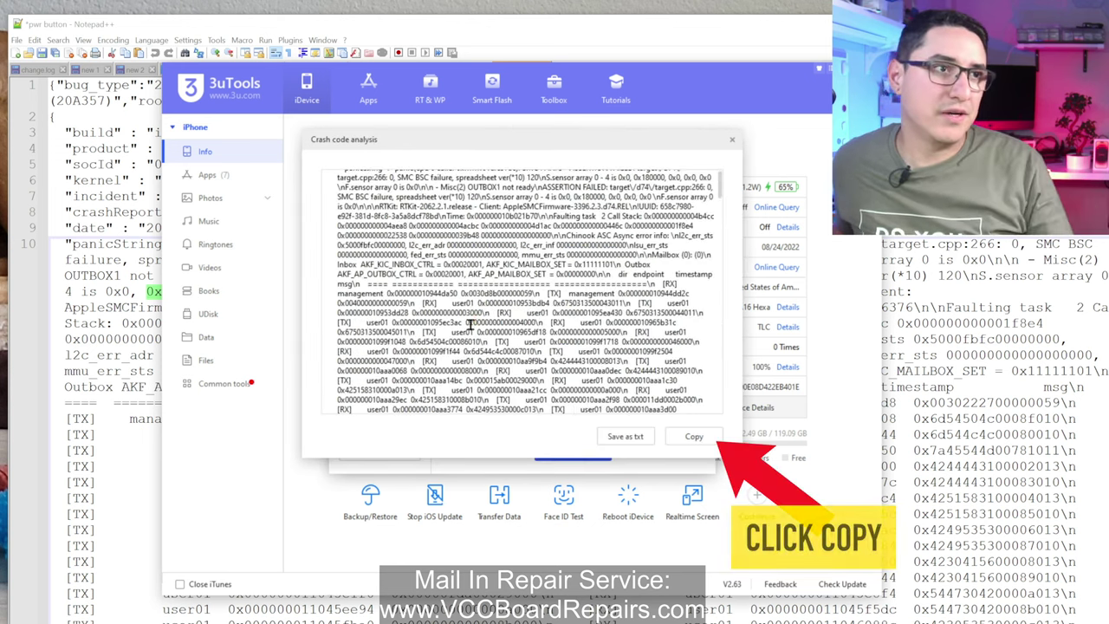
scroll(470, 325, up, 4)
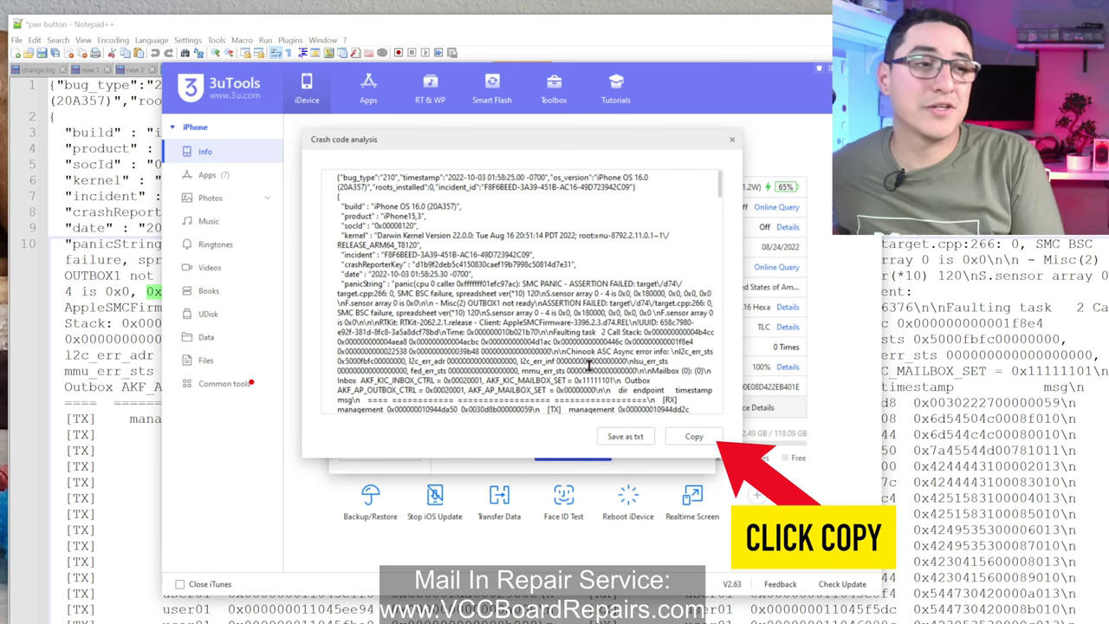
click(689, 438)
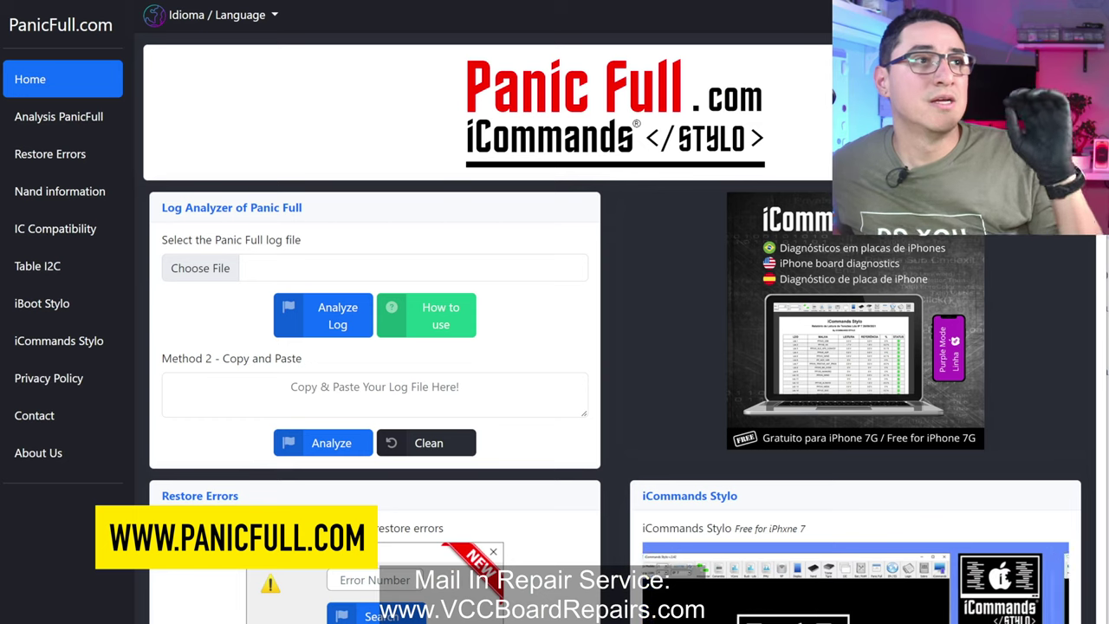
Step: On PanicFull.com, choose the site language and paste the copied crash log into the Method 2 copy-and-paste field
click(276, 16)
click(230, 71)
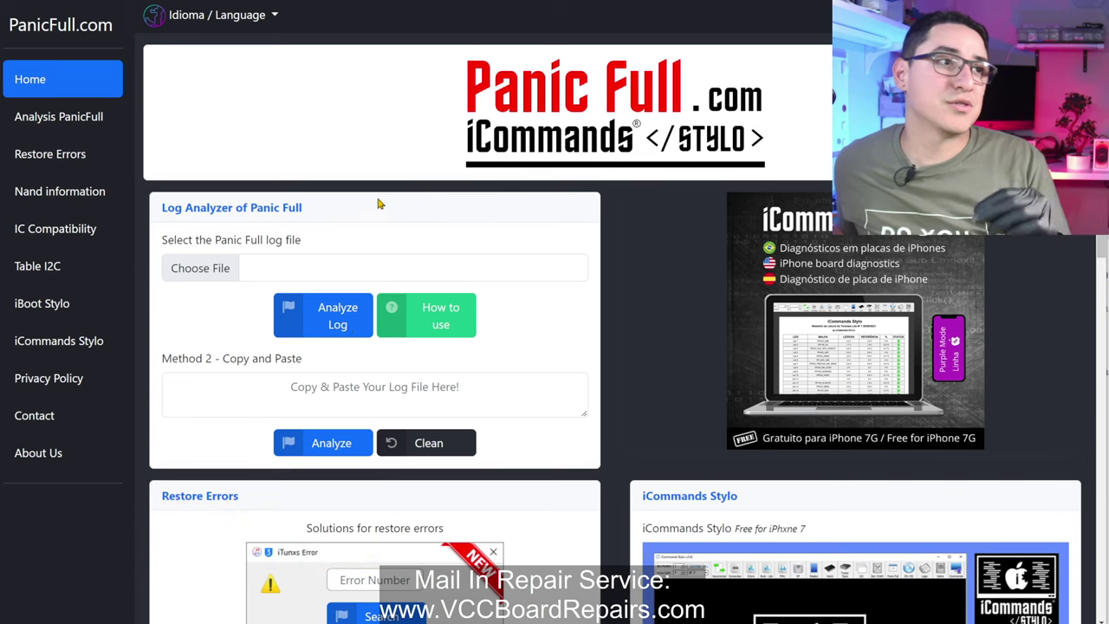
scroll(372, 210, down, 1)
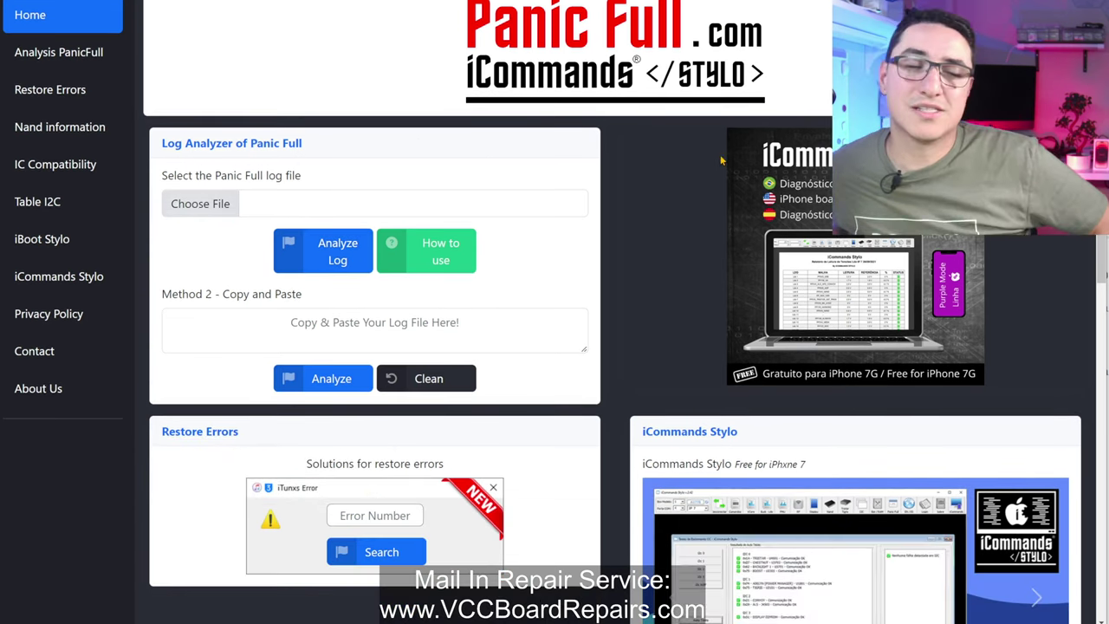
scroll(483, 178, down, 1)
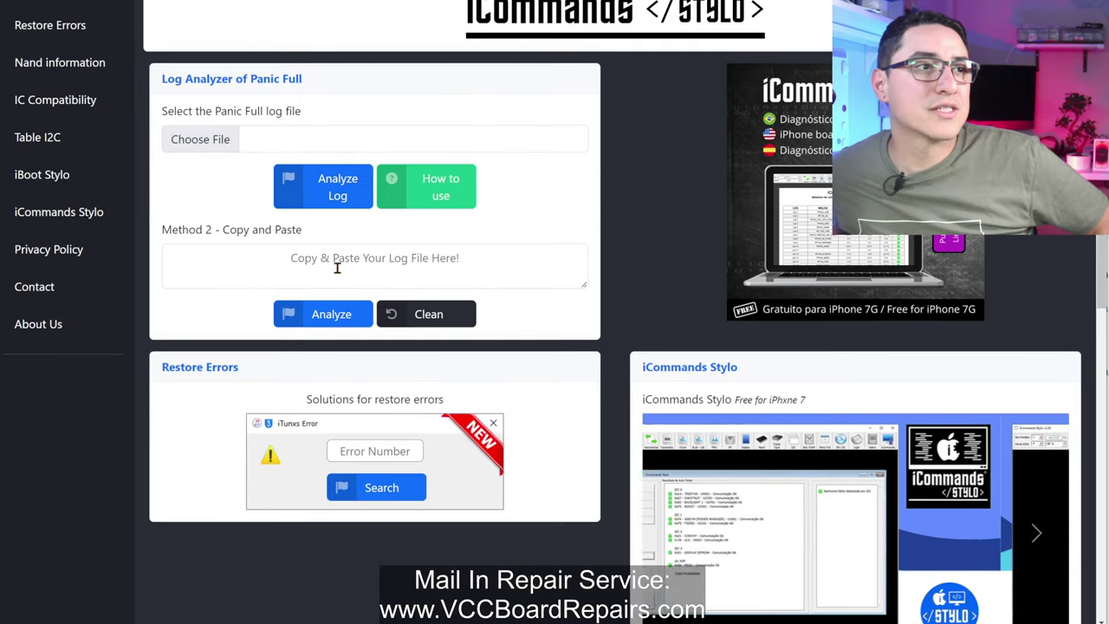
click(337, 266)
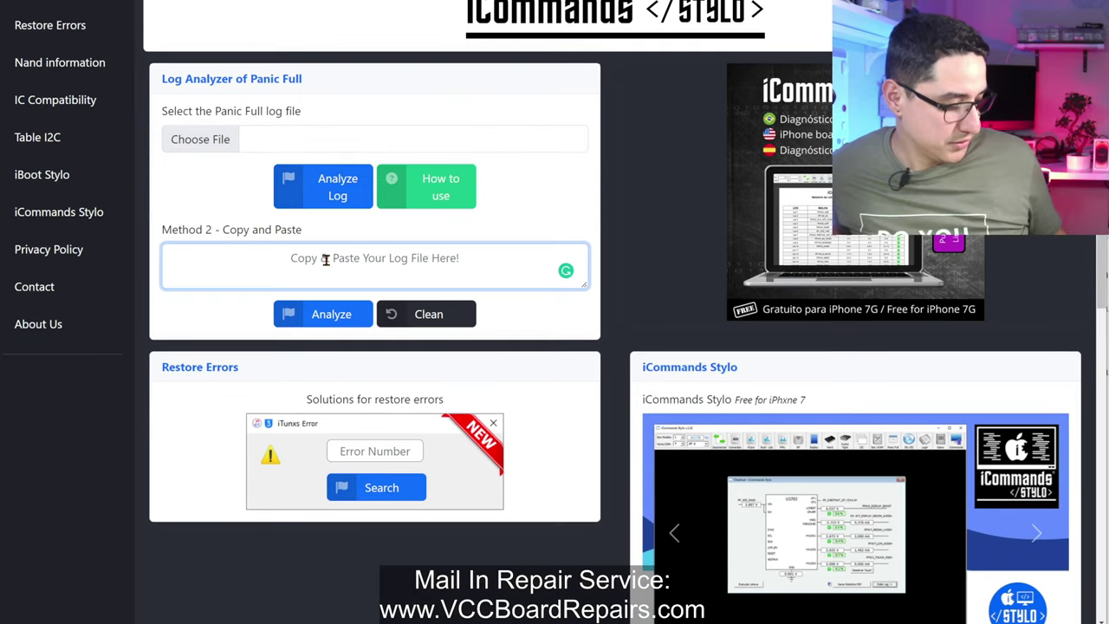
right_click(326, 260)
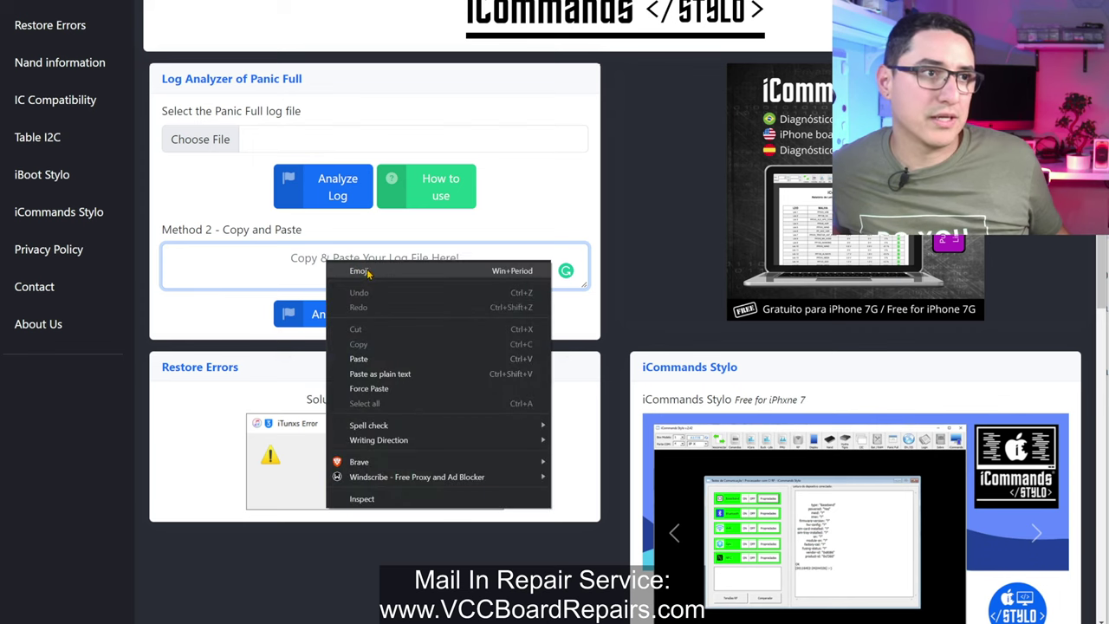
click(358, 357)
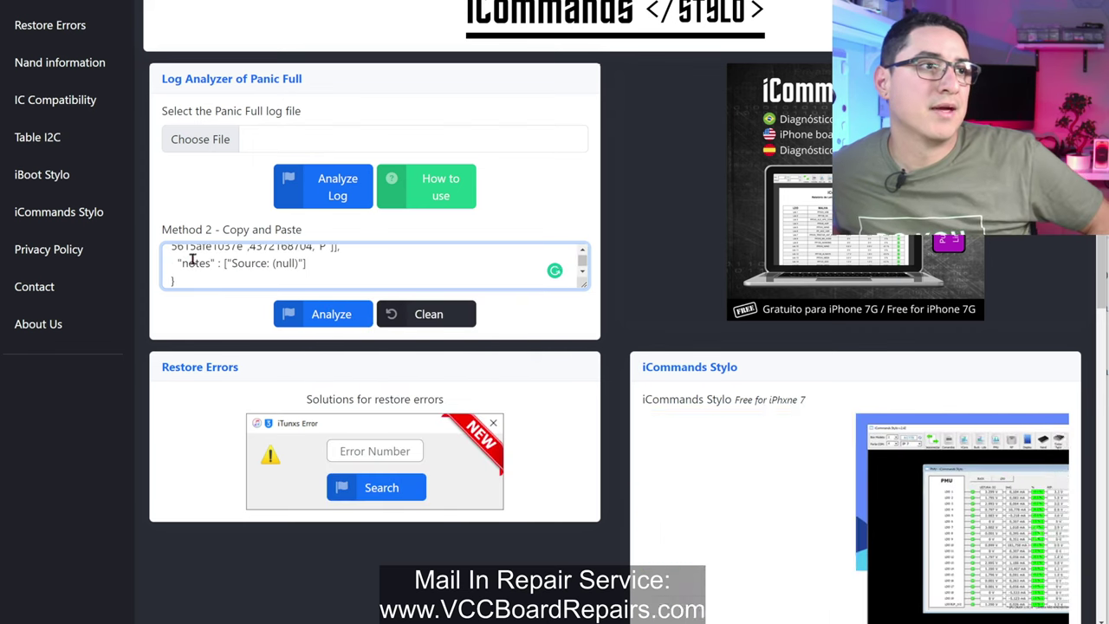
Step: Analyze the pasted log and review the device data, error description, components and solution in the results
click(345, 315)
click(341, 320)
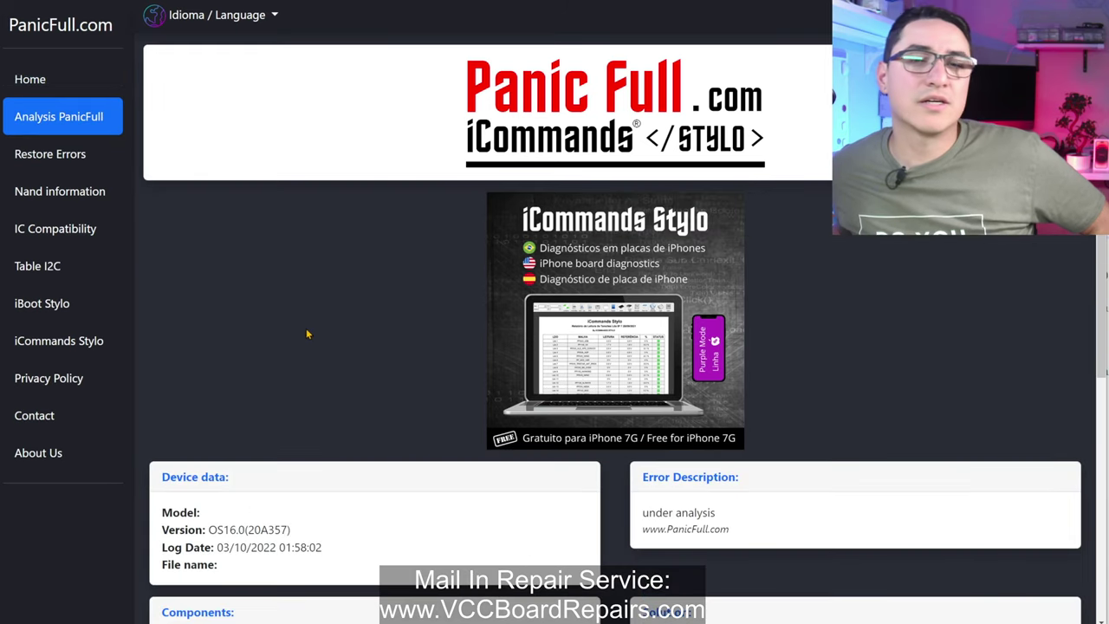
scroll(306, 333, down, 5)
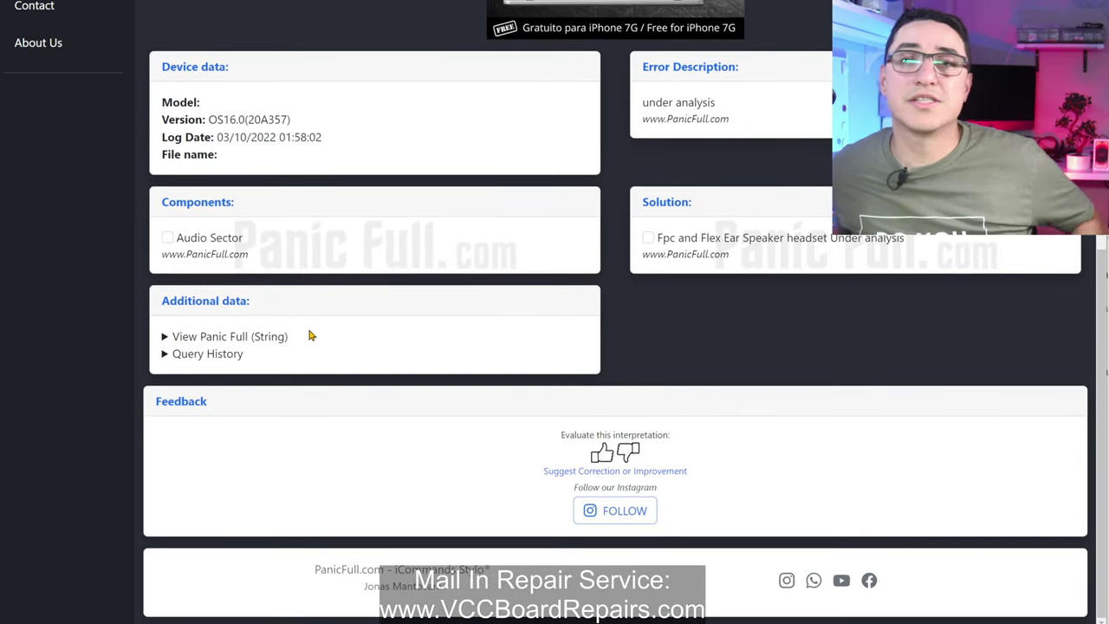
scroll(316, 306, up, 1)
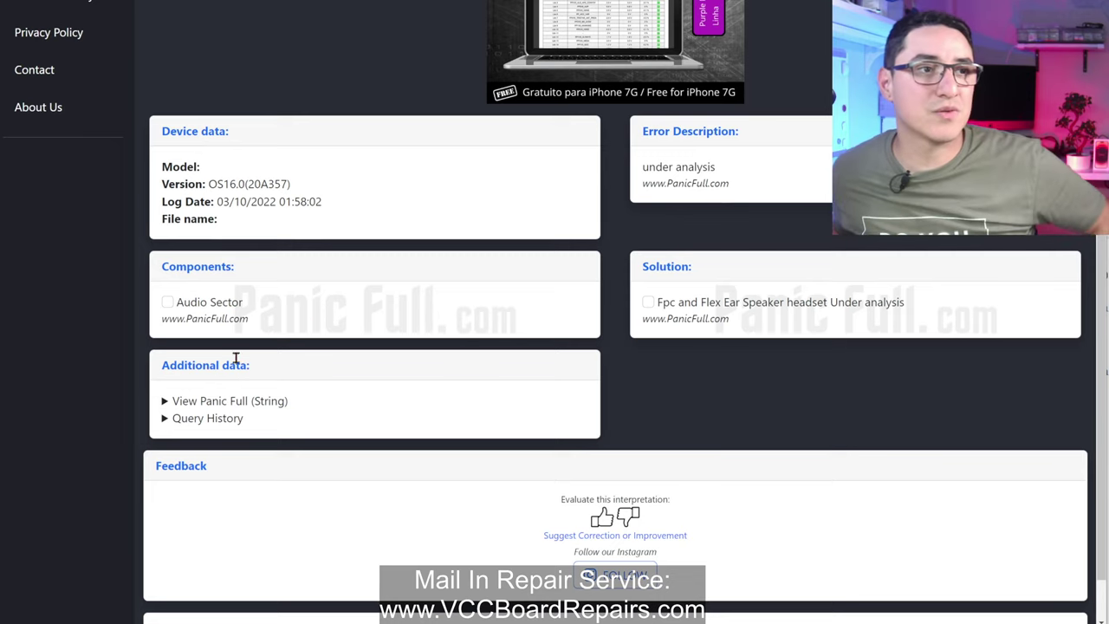
Step: Tick both the Audio Sector component and the Fpc and Flex Ear Speaker headset solution in the analysis results
click(167, 302)
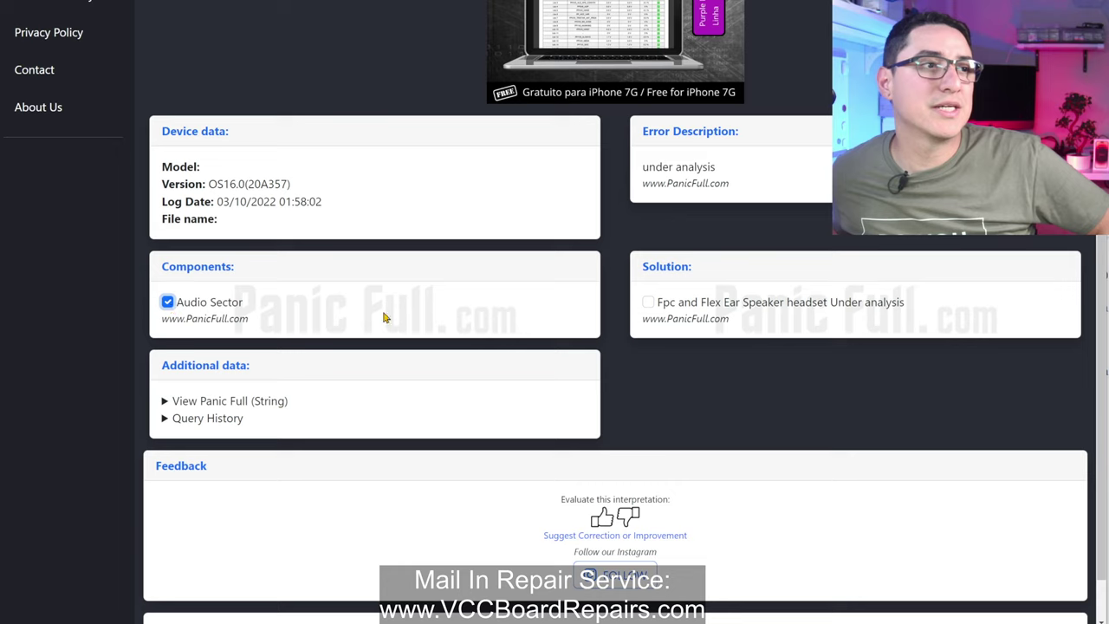
click(648, 302)
click(167, 301)
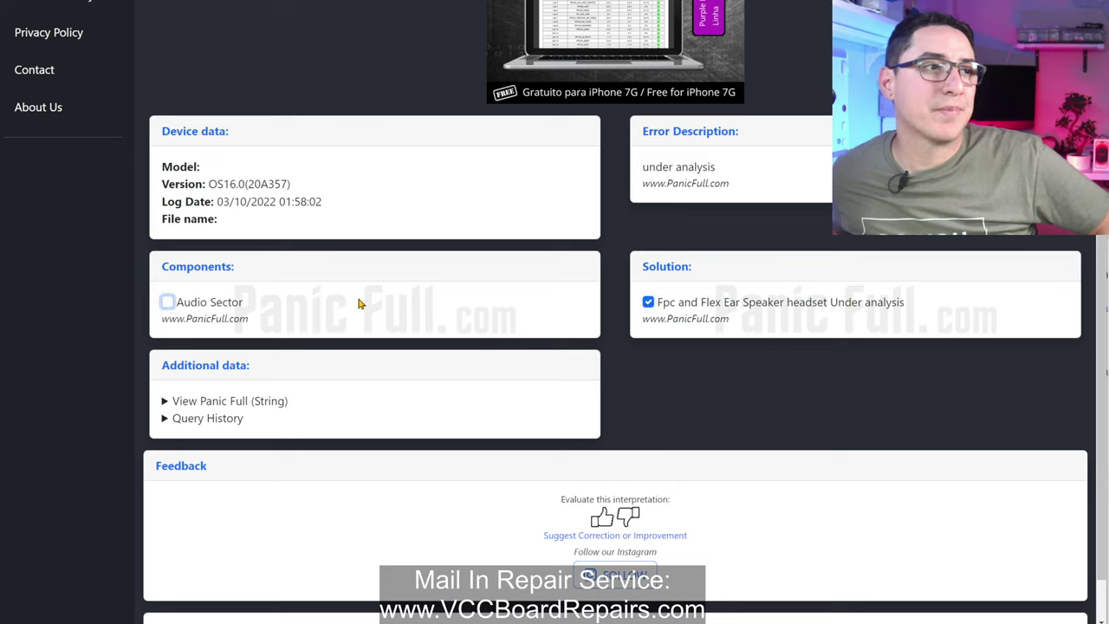
click(648, 302)
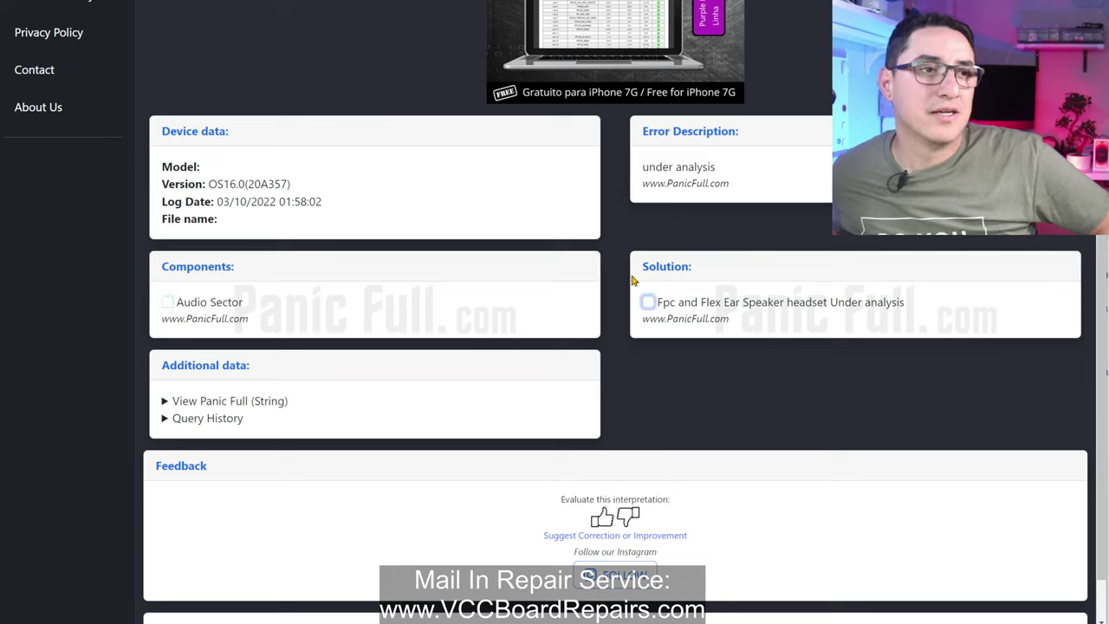
click(648, 302)
click(168, 302)
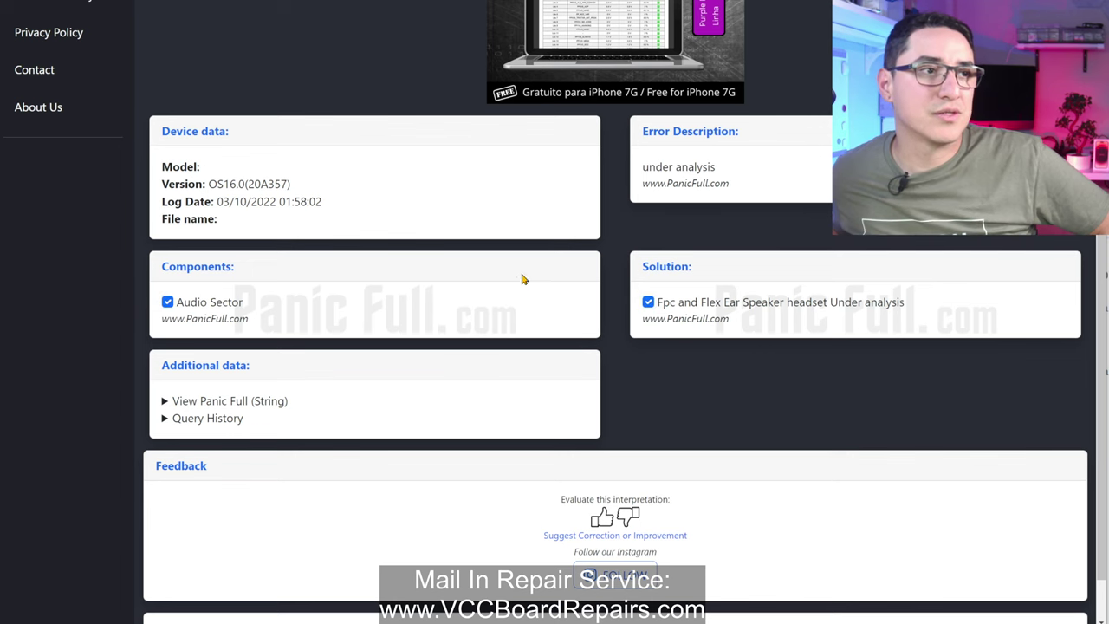
Step: Expand the View Panic Full (String) entry under Additional data, look through the panic text and collapse it again
scroll(519, 280, down, 1)
scroll(519, 280, up, 5)
scroll(390, 210, down, 5)
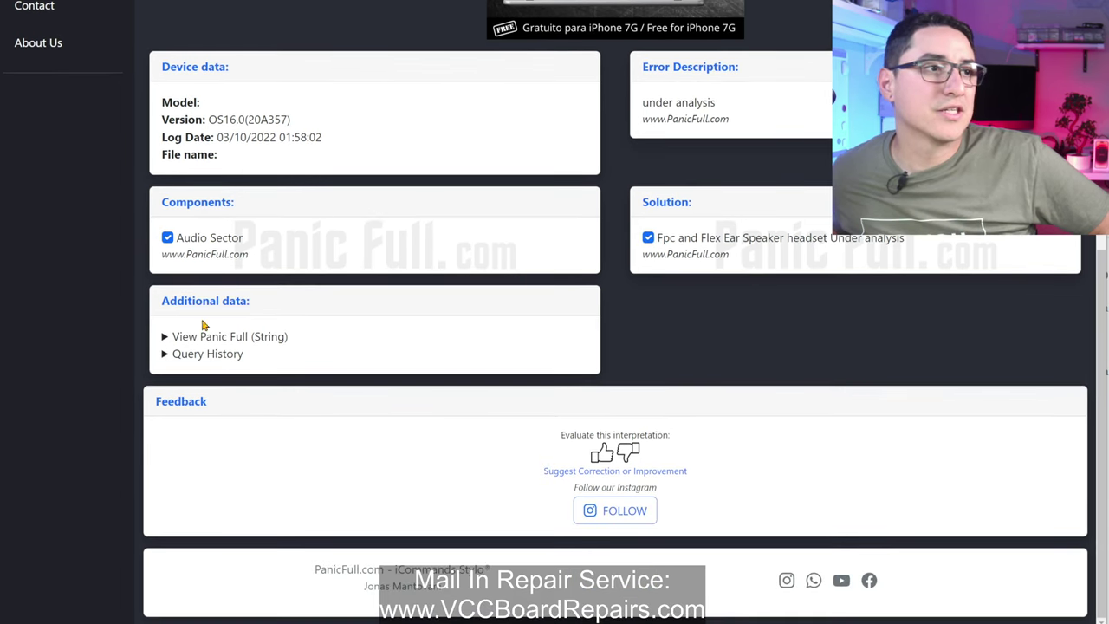
click(164, 338)
scroll(236, 389, down, 4)
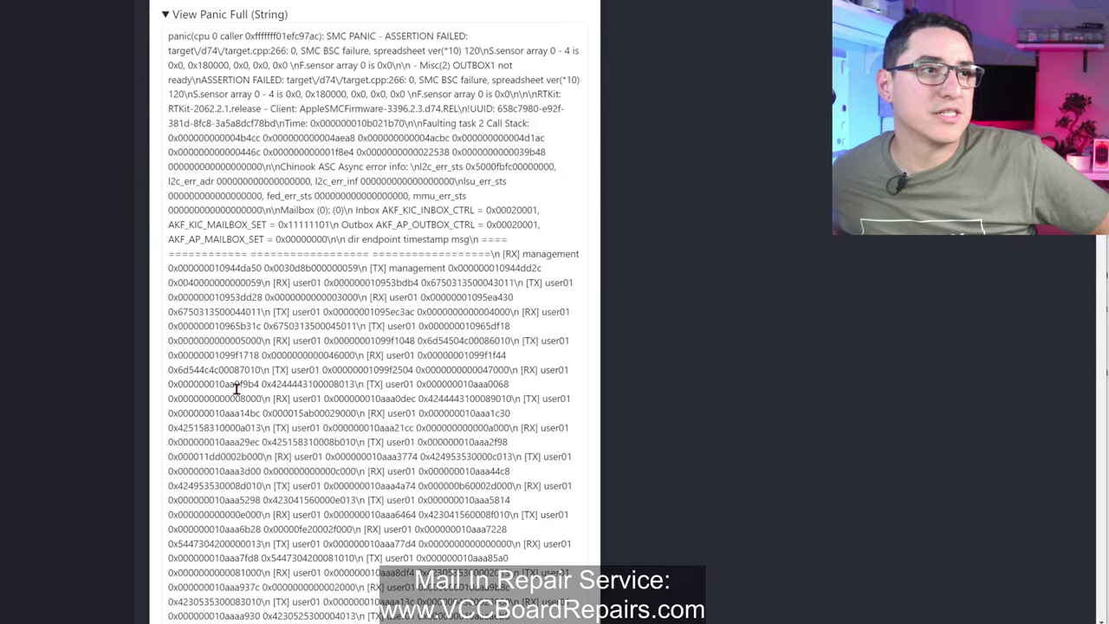
scroll(200, 201, up, 1)
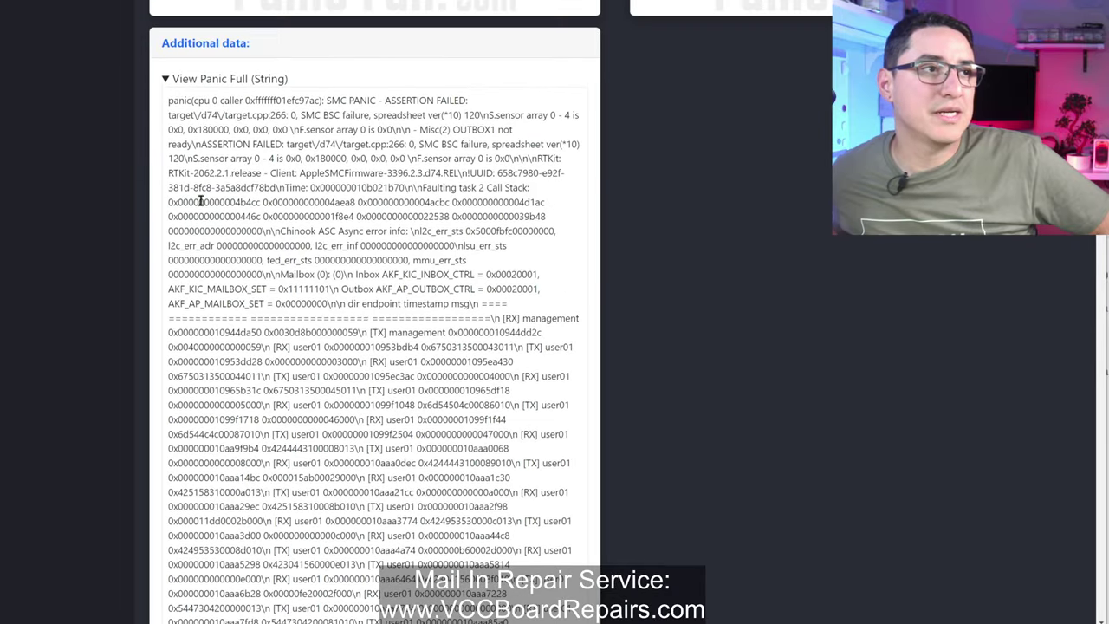
click(164, 79)
Step: Expand the Query History under Additional data and review the dates of the queries made
click(161, 356)
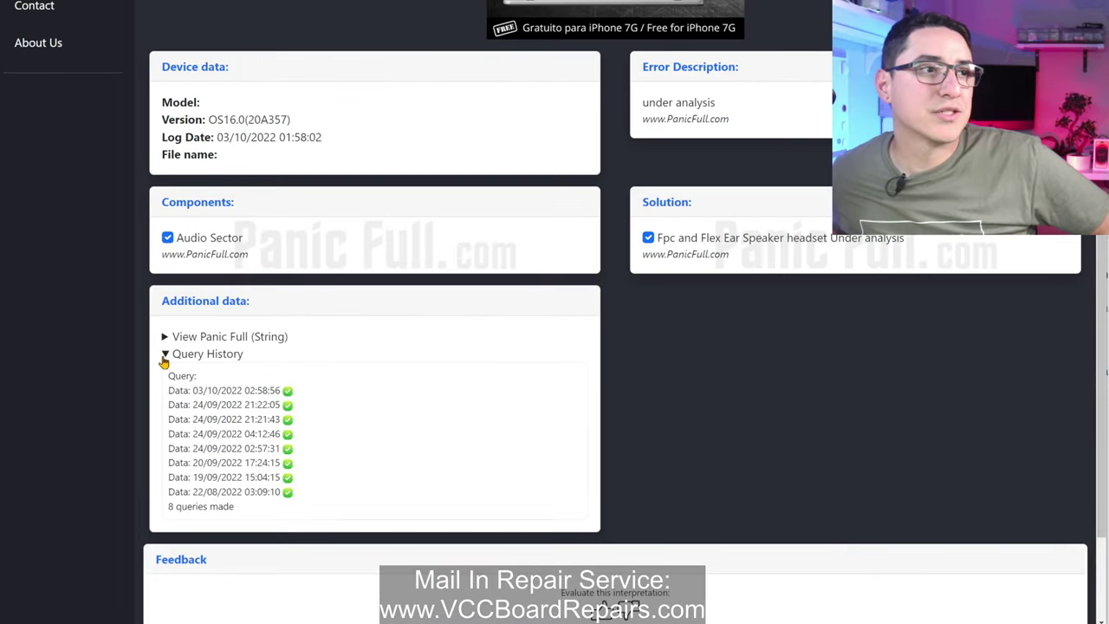
scroll(236, 351, down, 2)
scroll(237, 368, down, 1)
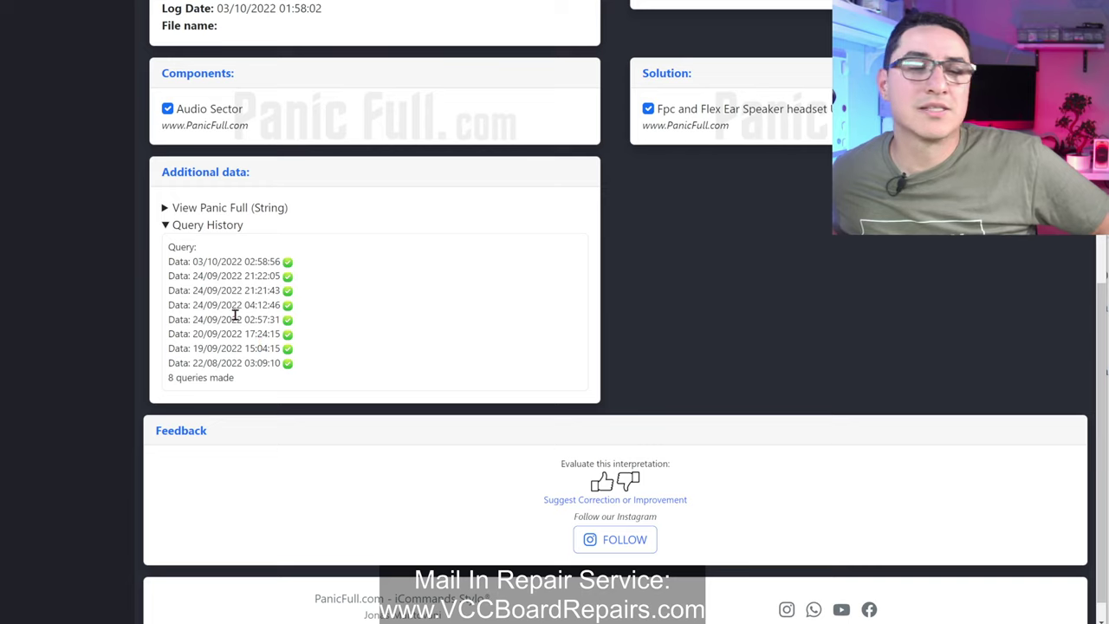
scroll(434, 320, down, 1)
scroll(435, 320, up, 12)
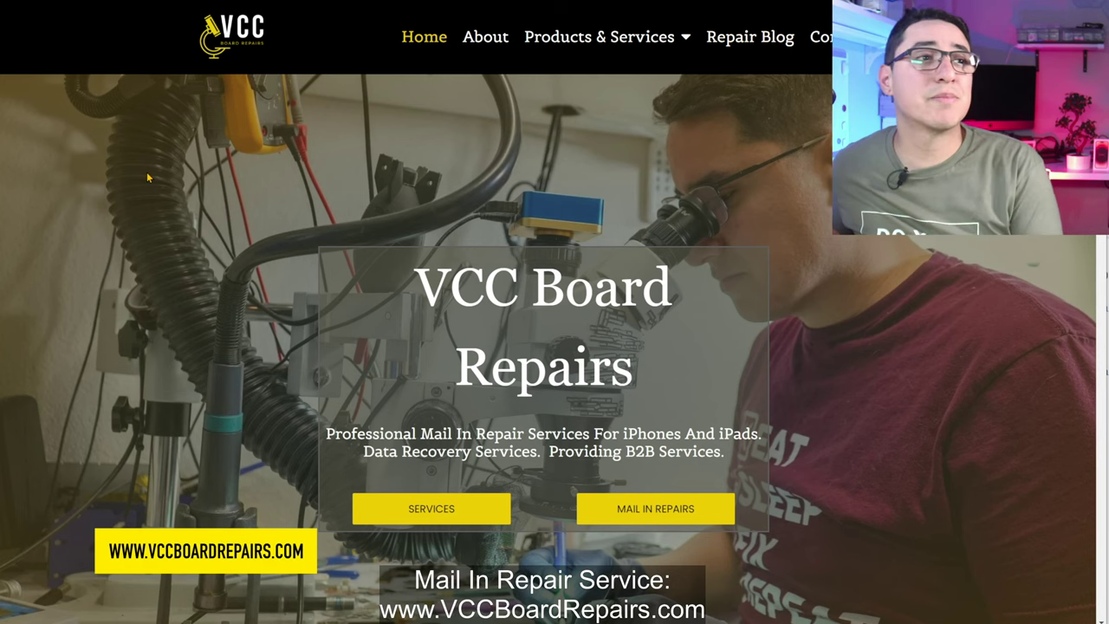
Step: On the VCC Board Repairs website, open the Repair Blog article "Panic Log Errors. How To Solve Random Restarting" and find its Panic Log Errors section
click(751, 39)
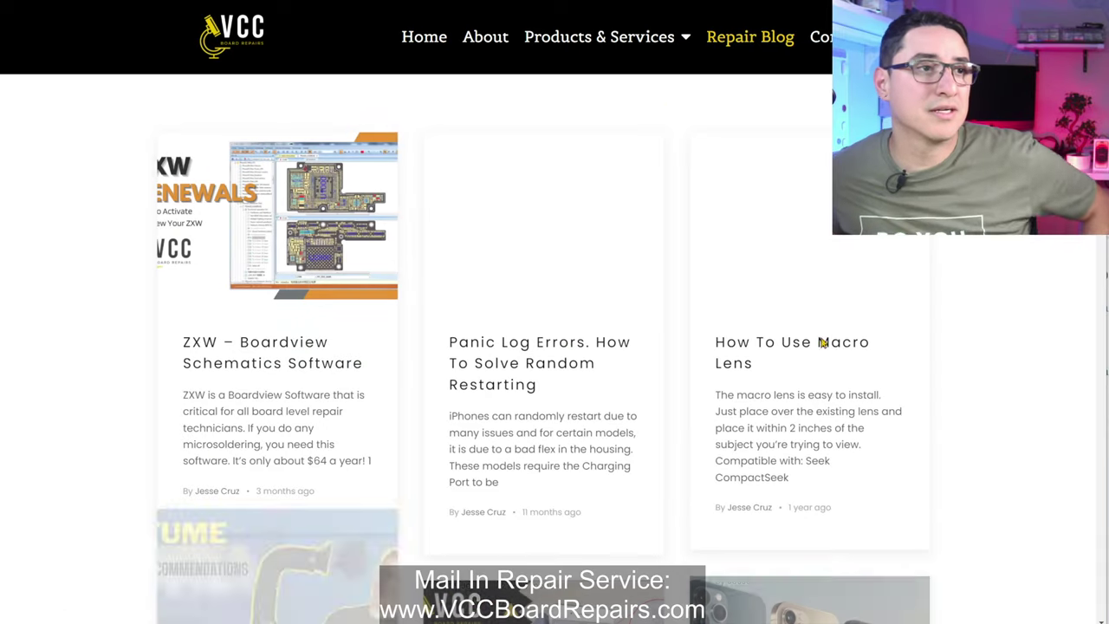
click(507, 371)
scroll(508, 371, down, 12)
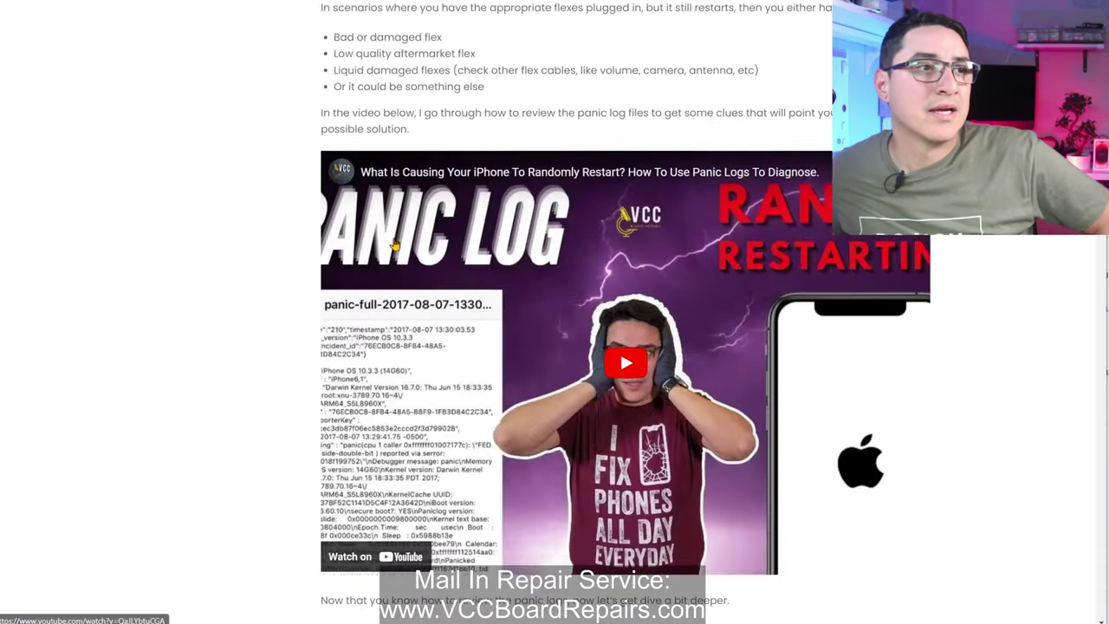
scroll(394, 246, down, 4)
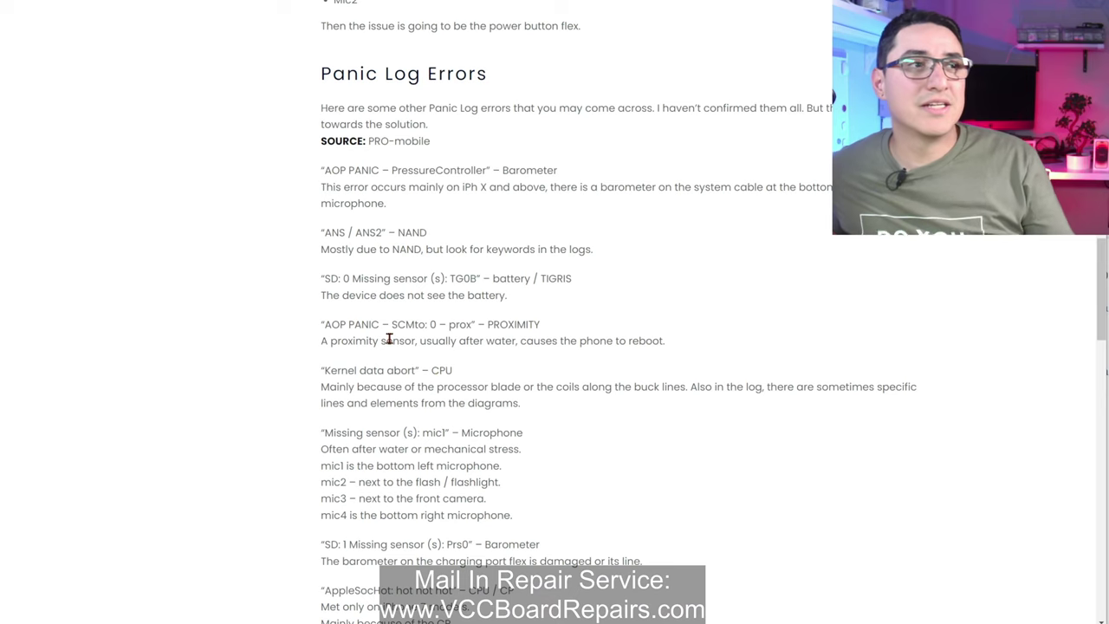
Step: Read the article's Panic Log Errors list, checking its source and the component linked to each error string
double_click(359, 141)
click(459, 136)
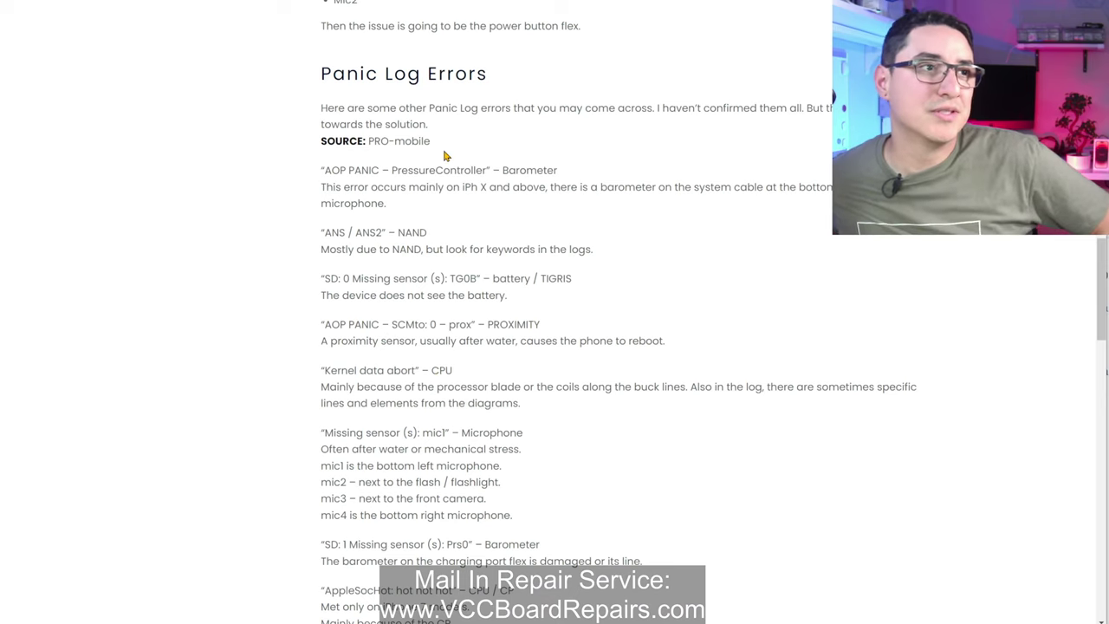
scroll(459, 137, down, 1)
scroll(356, 164, down, 2)
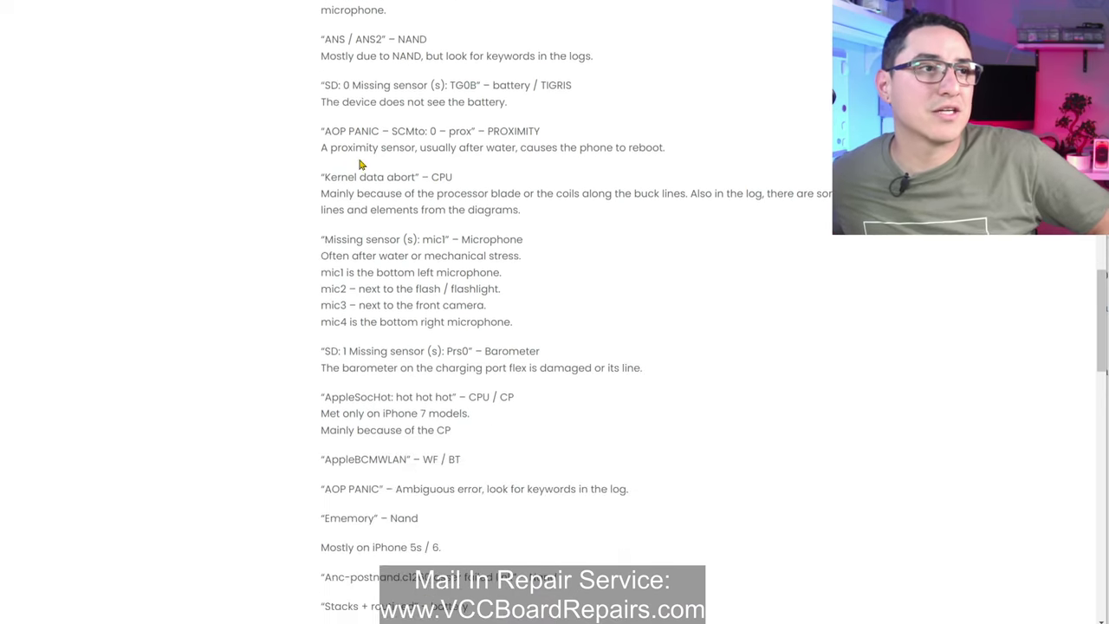
scroll(446, 190, down, 1)
scroll(381, 216, down, 3)
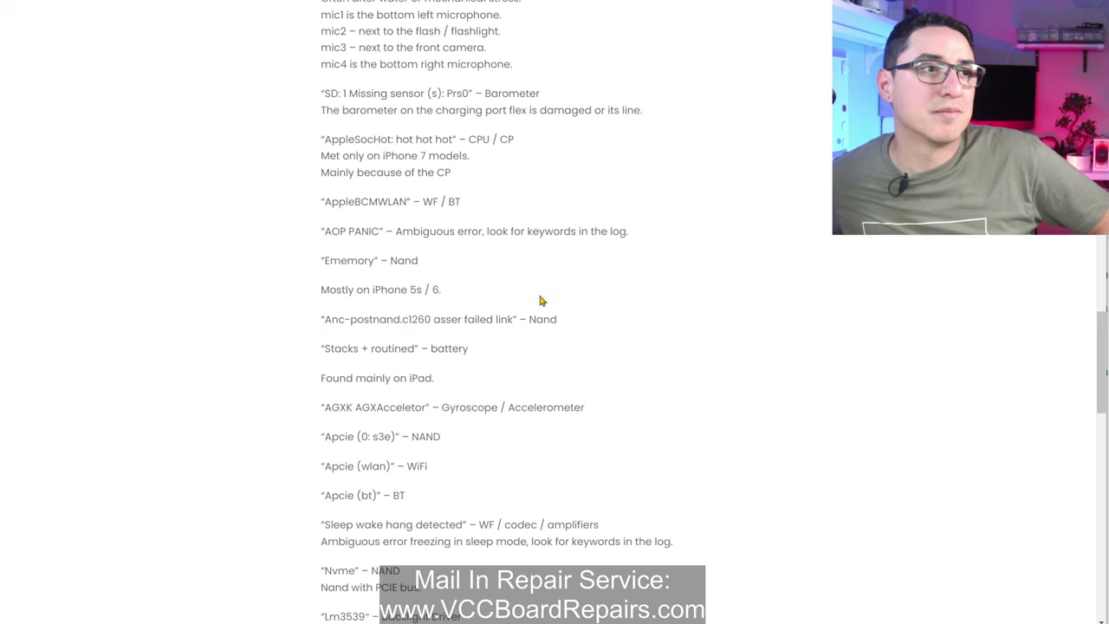
scroll(451, 319, down, 2)
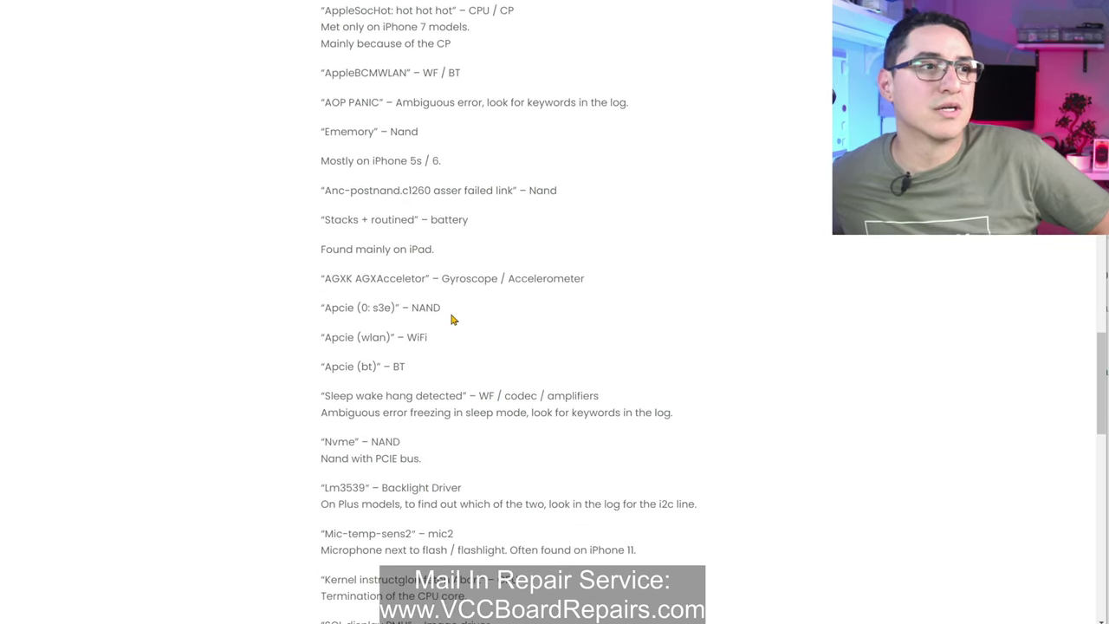
scroll(420, 320, down, 8)
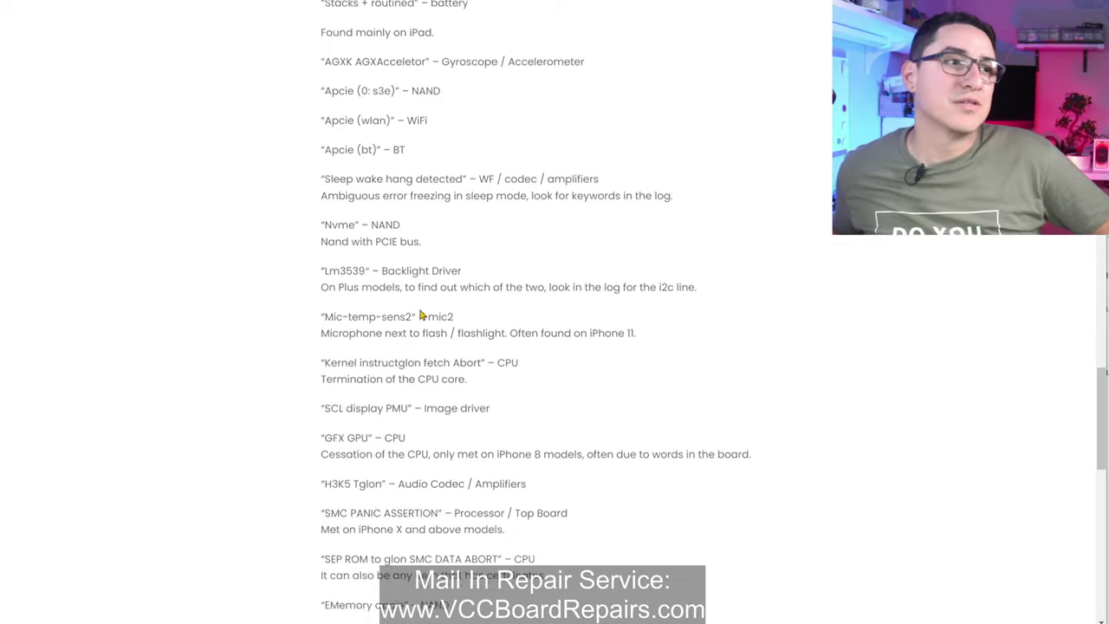
scroll(407, 321, down, 5)
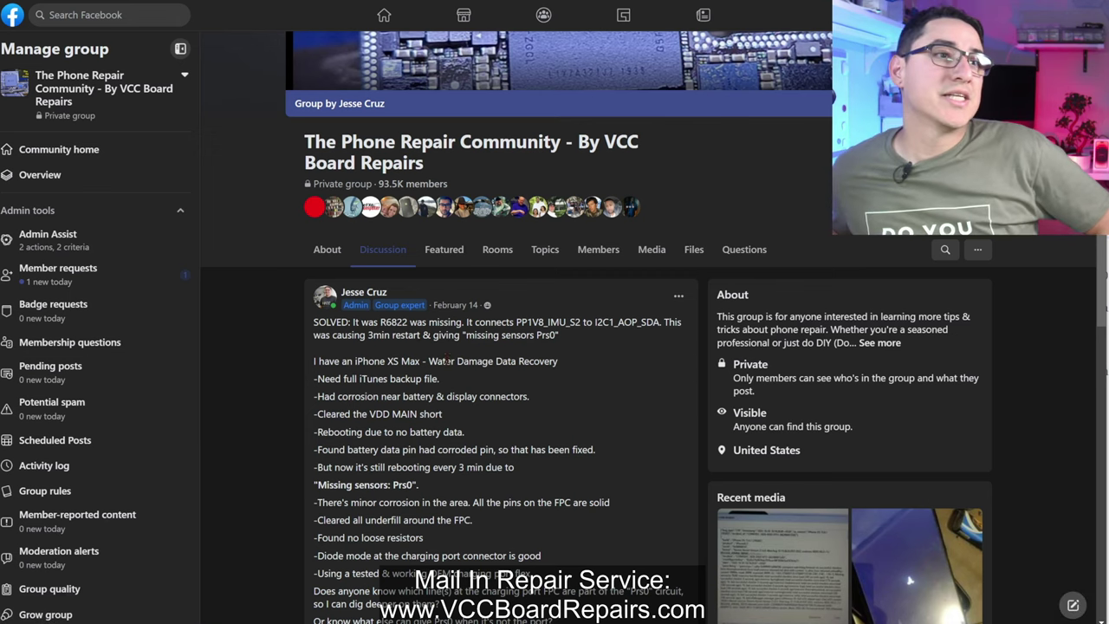
Step: In the Phone Repair Community Facebook group, read the solved iPhone XS Max water damage post and view its attached photos in full size
scroll(392, 323, down, 2)
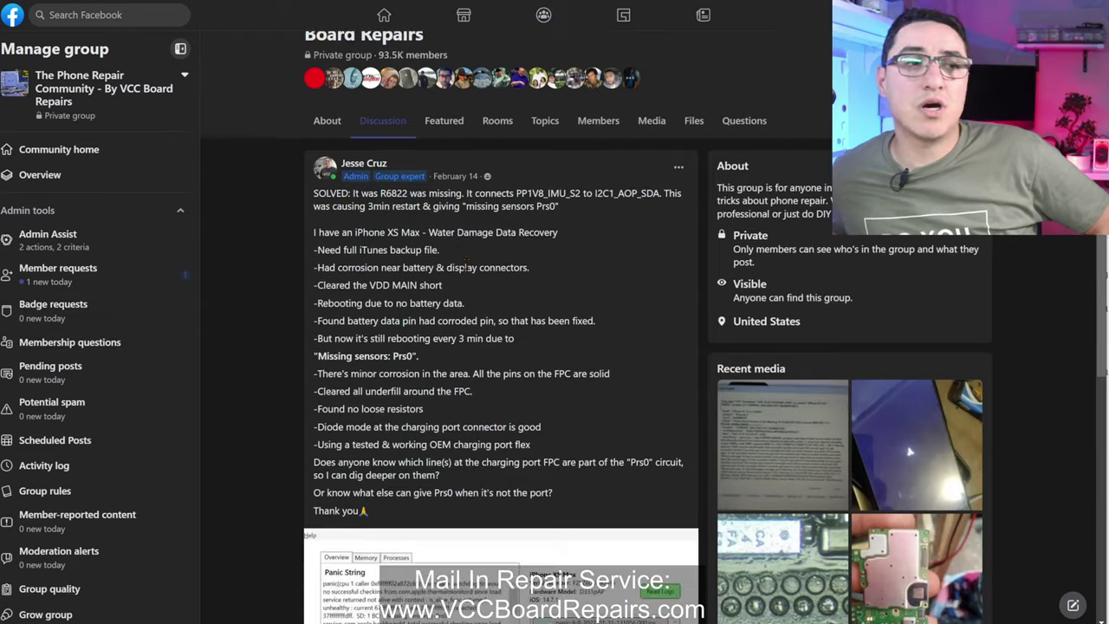
scroll(467, 265, down, 5)
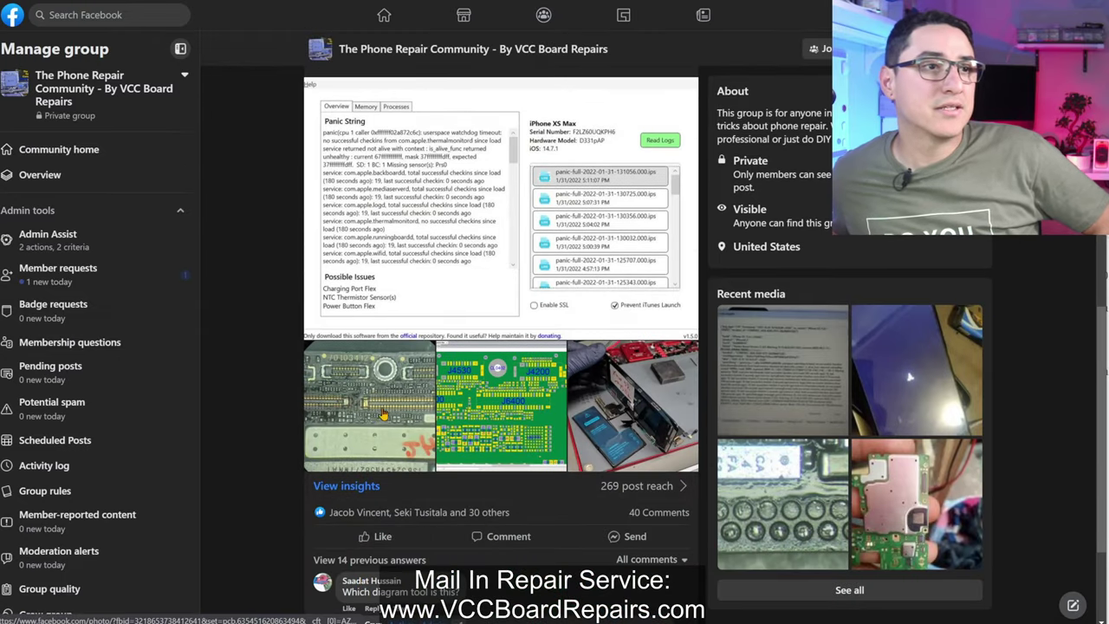
click(384, 414)
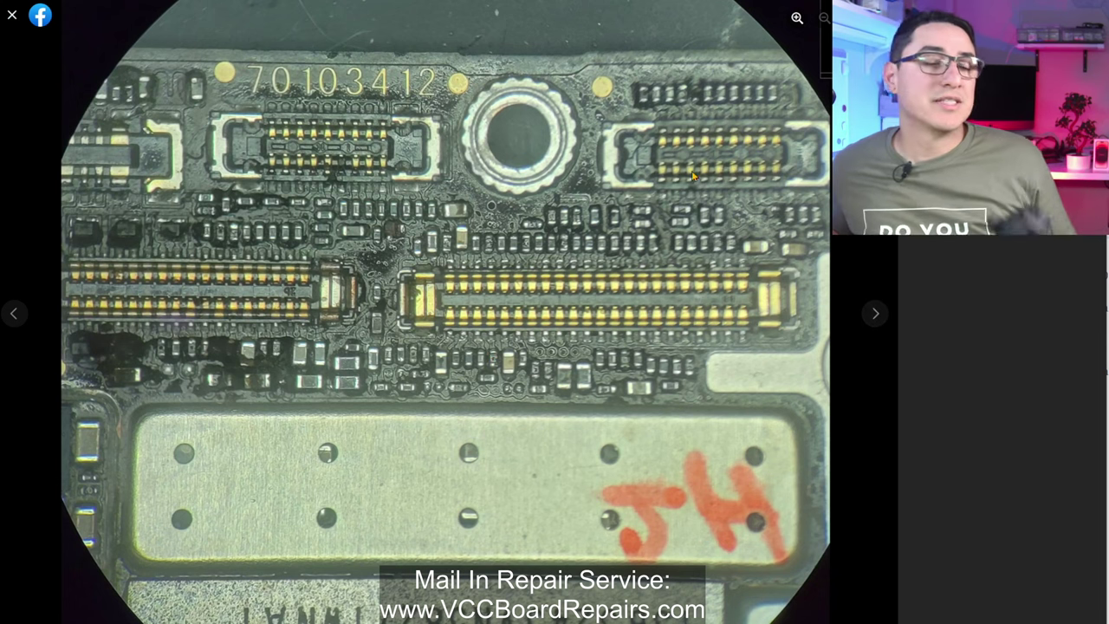
click(874, 314)
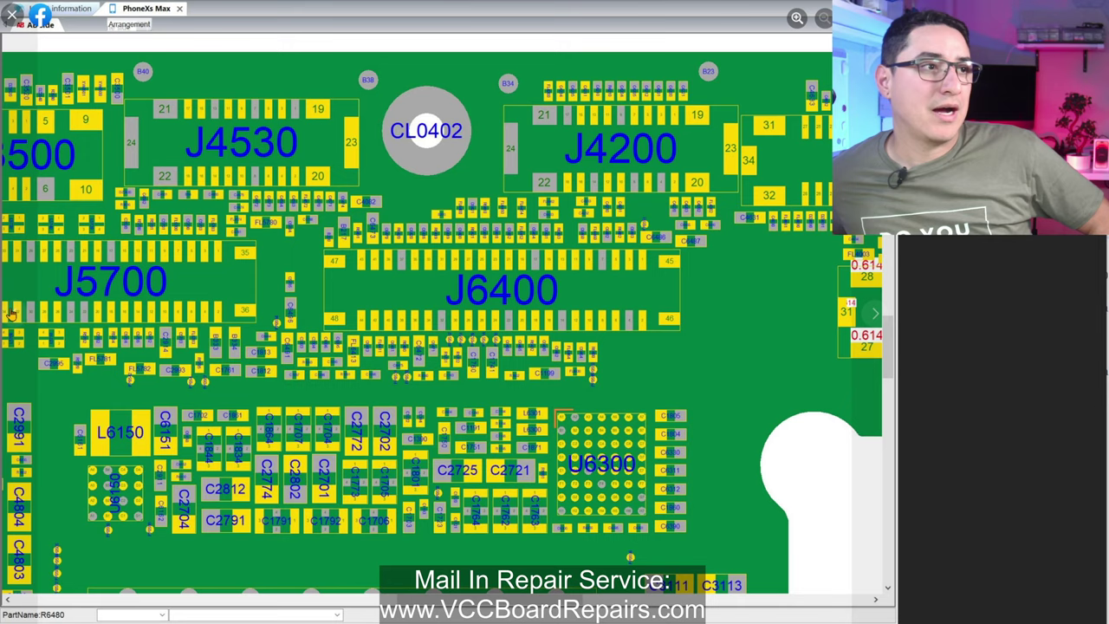
click(875, 313)
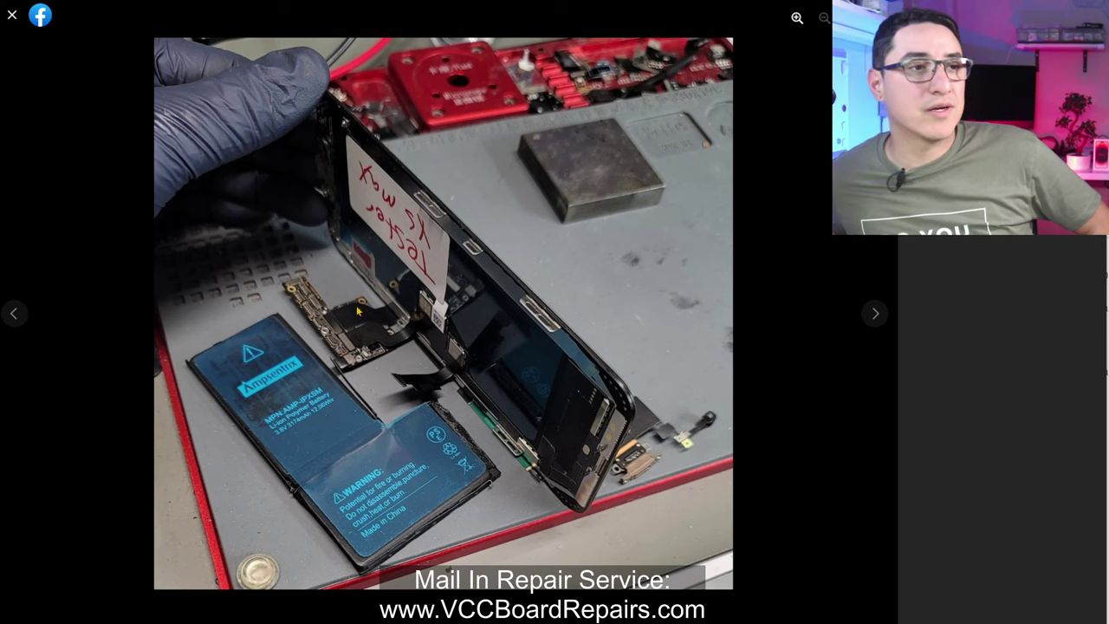
click(879, 319)
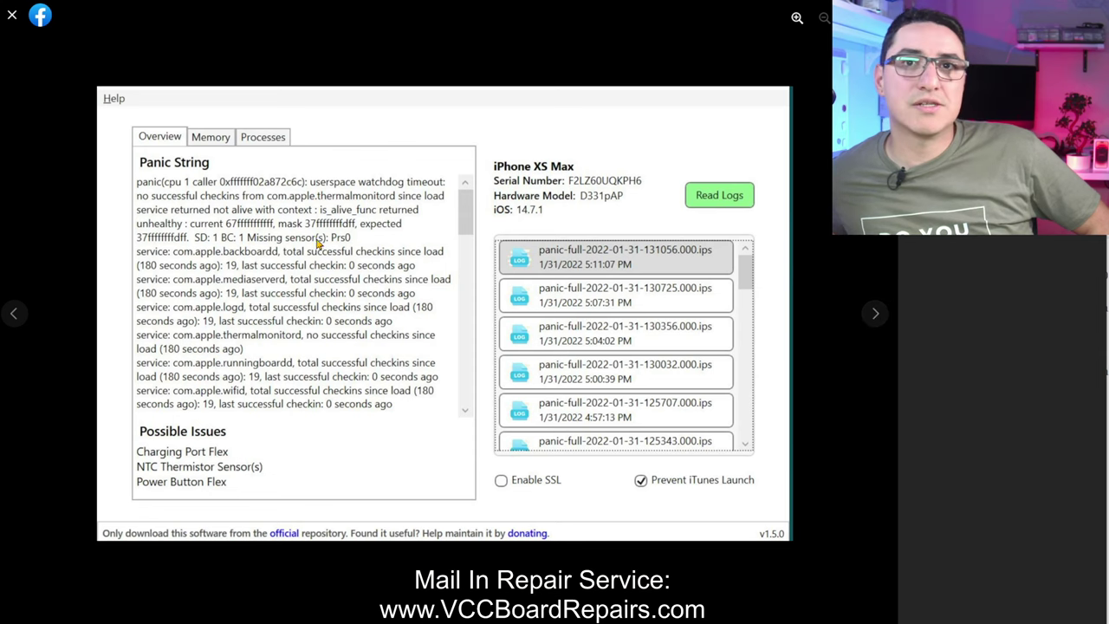
click(876, 315)
right_click(292, 289)
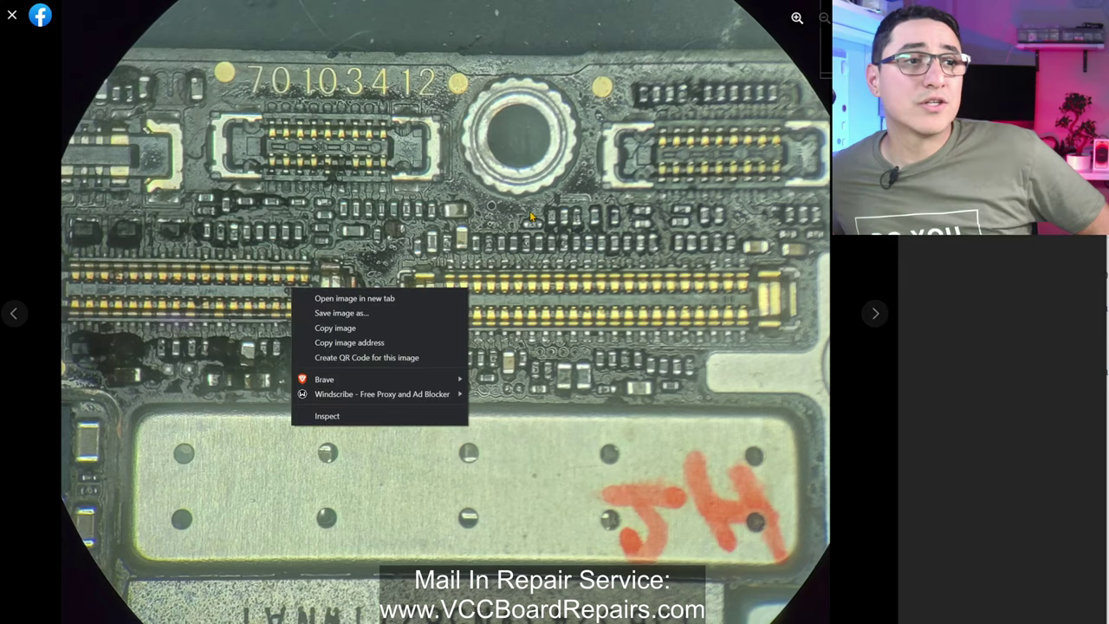
click(14, 13)
click(14, 13)
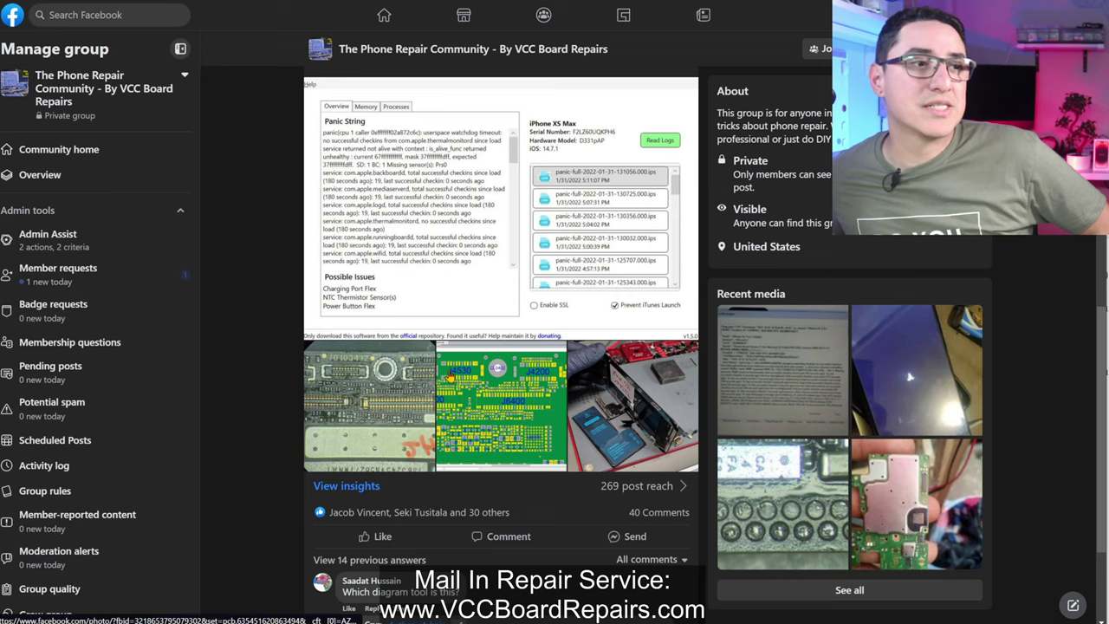
Step: Highlight "PP1V8_IMU_S2 to I2C1_AOP_SDA" in the post's SOLVED note about resistor R6822
scroll(451, 377, up, 4)
scroll(451, 377, up, 1)
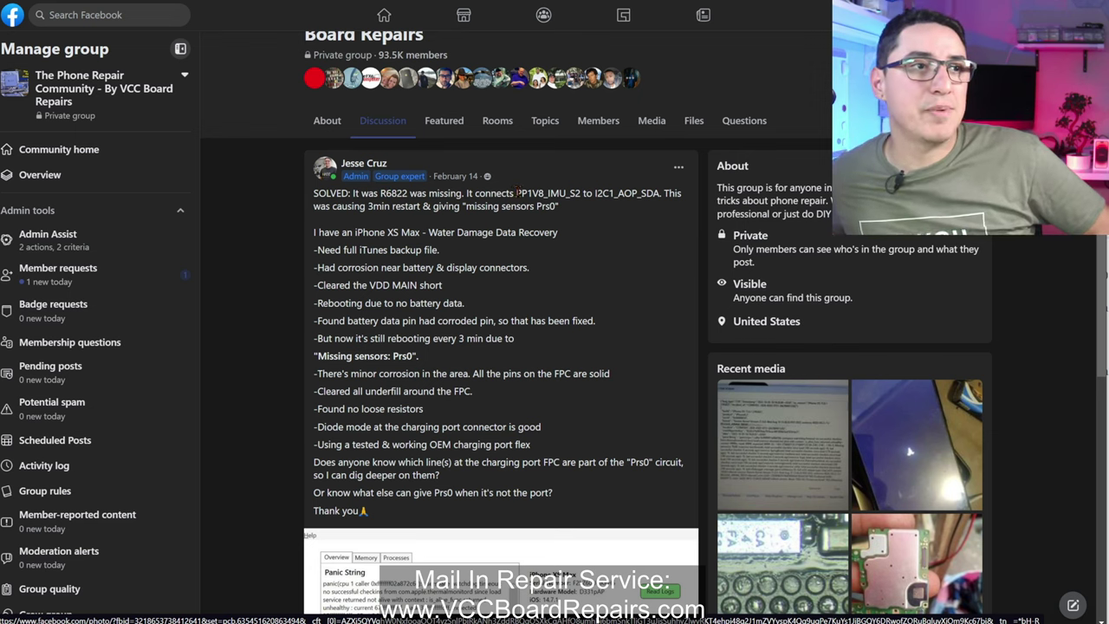
drag(517, 192, 549, 193)
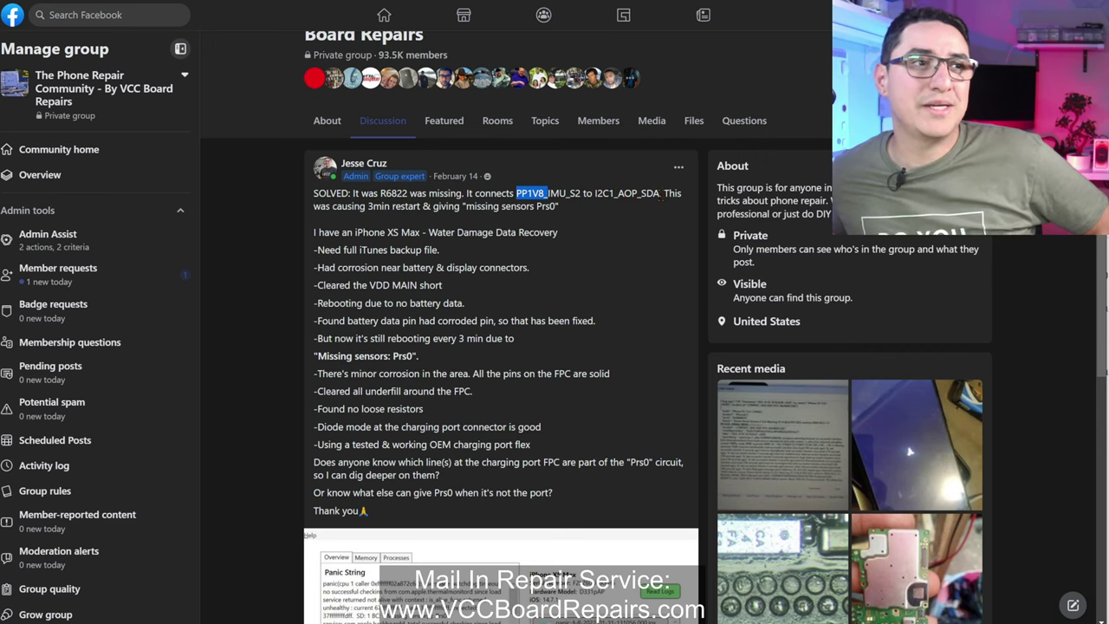
click(622, 194)
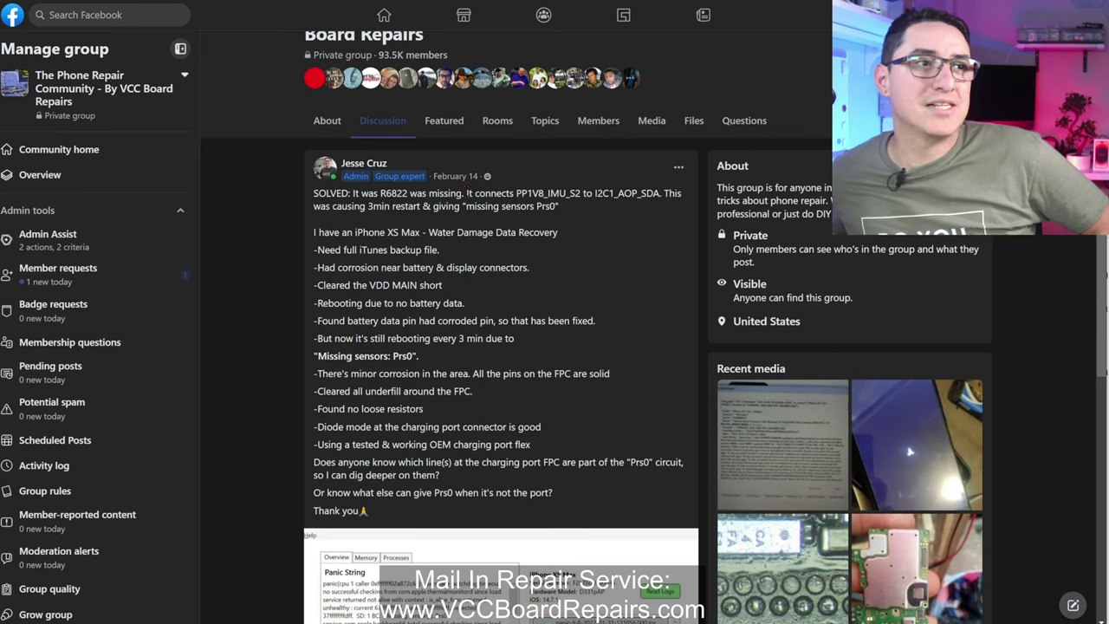
drag(516, 194, 639, 194)
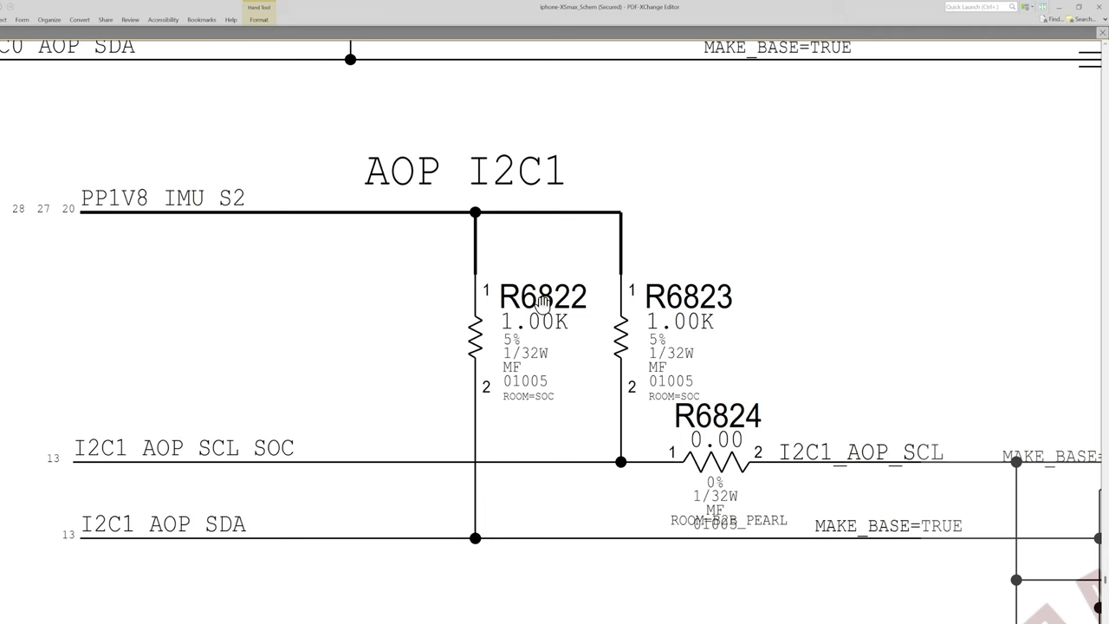
Step: In the iPhone XS Max schematic in PDF-XChange Editor, trace the AOP I2C1 lines from R6822 to the bus device table and examine it
drag(545, 381, 379, 325)
scroll(379, 325, down, 2)
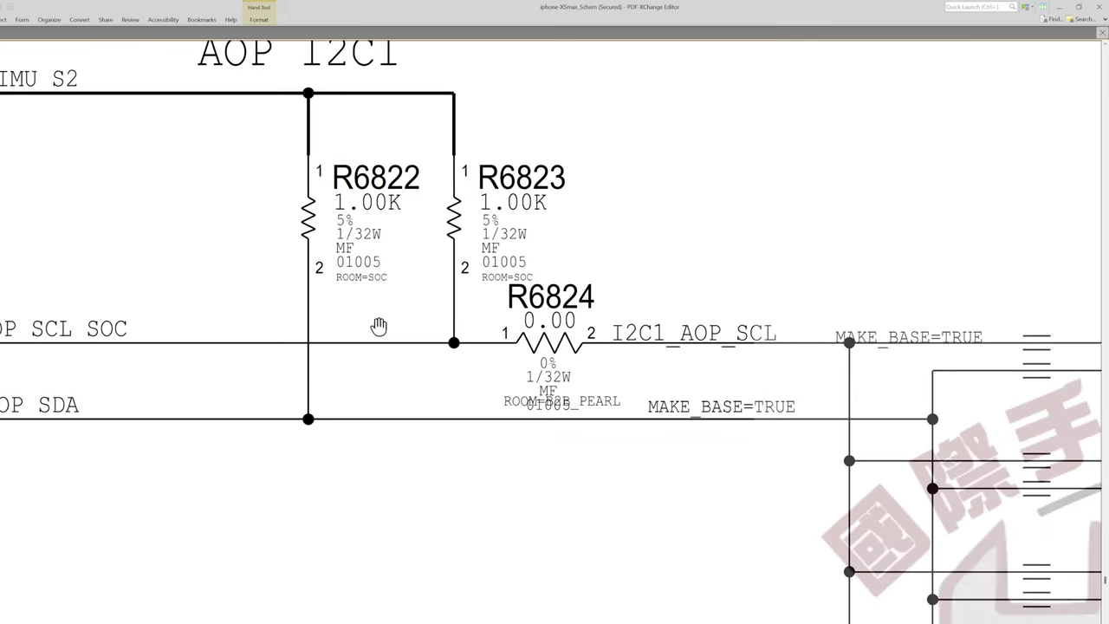
scroll(407, 349, down, 3)
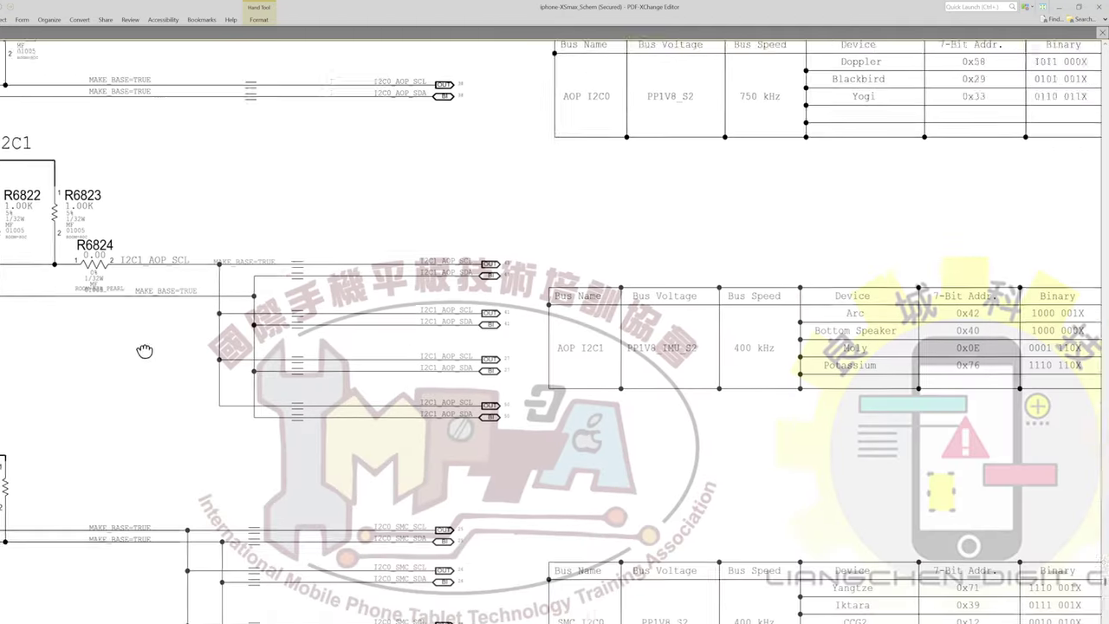
scroll(705, 457, up, 2)
scroll(485, 424, up, 3)
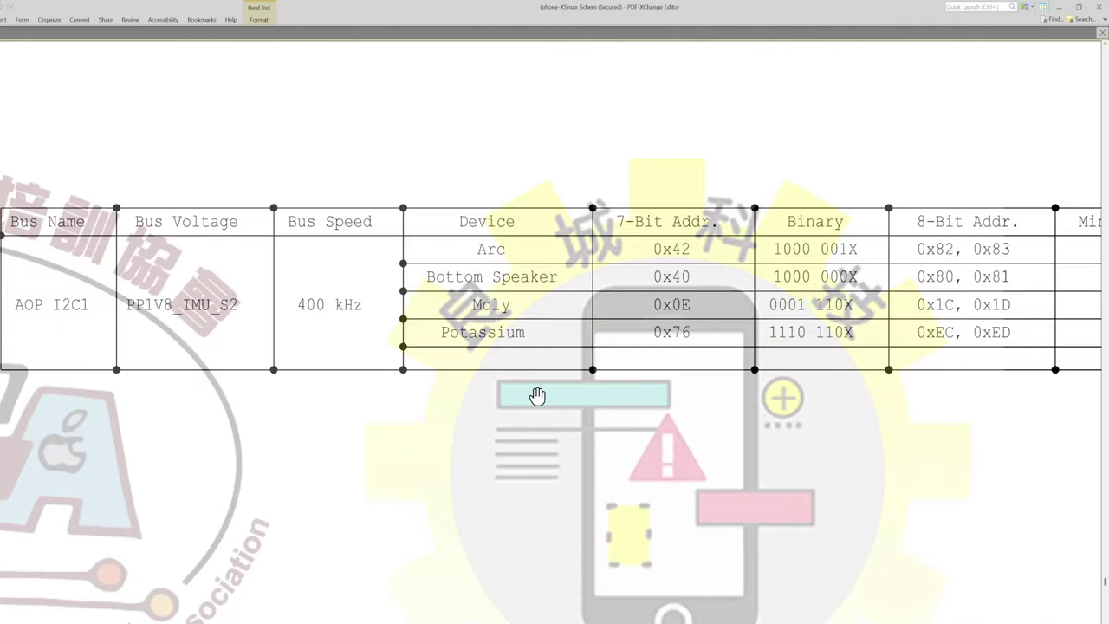
scroll(528, 395, down, 1)
drag(543, 421, 311, 460)
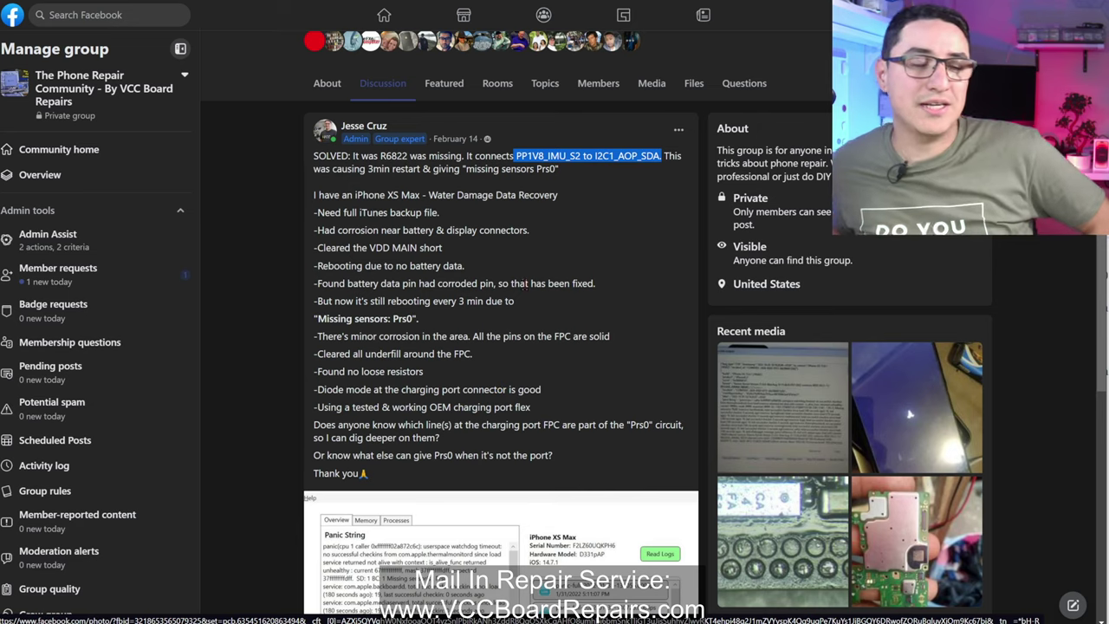
Step: Review the Facebook group's header and the solved iPhone XS Max post, viewing its attached panic string screenshot in full size
scroll(530, 279, up, 1)
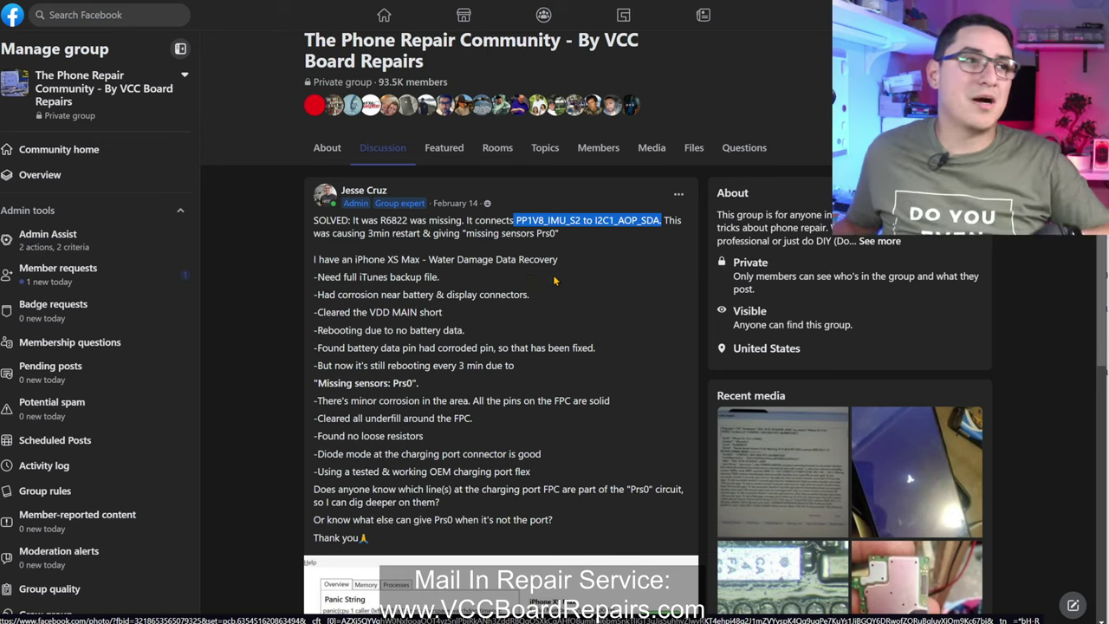
scroll(555, 279, up, 3)
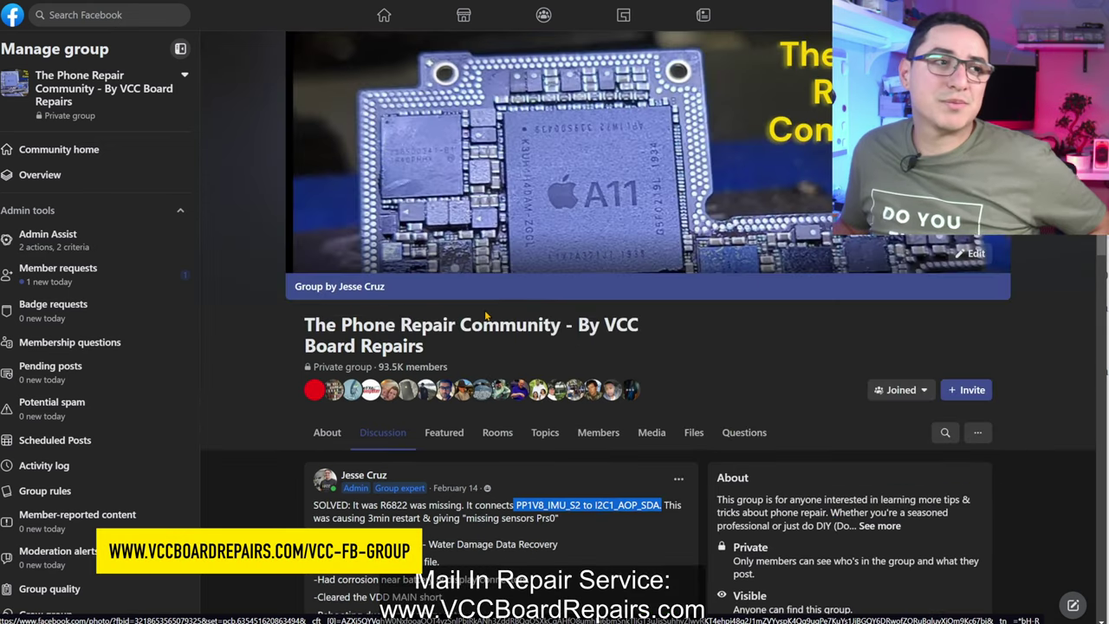
scroll(460, 384, down, 2)
scroll(460, 383, down, 2)
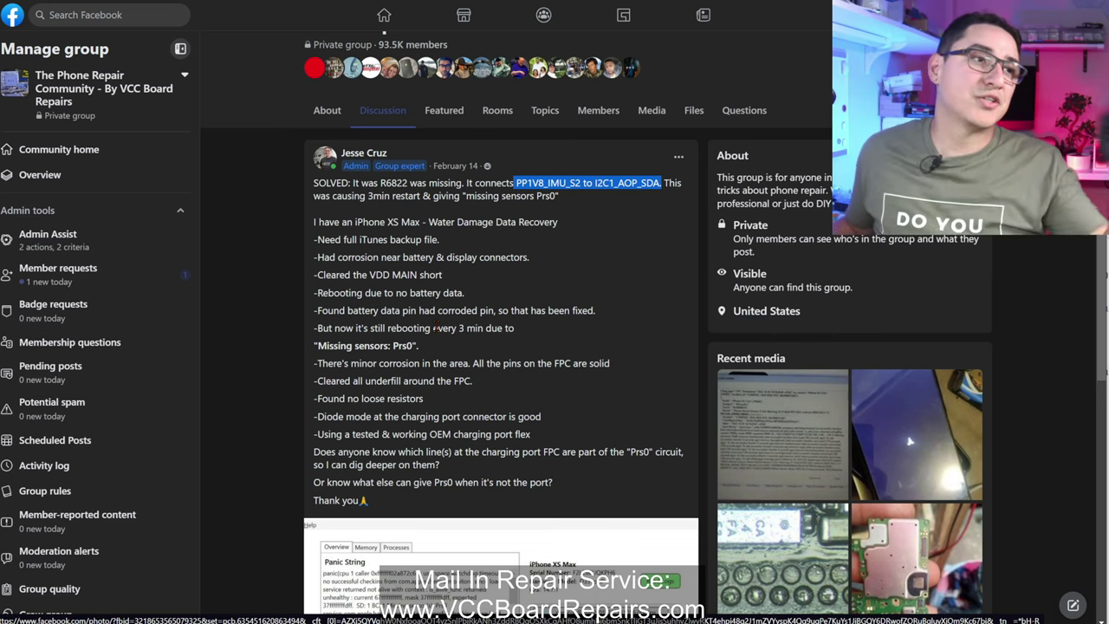
scroll(479, 312, down, 4)
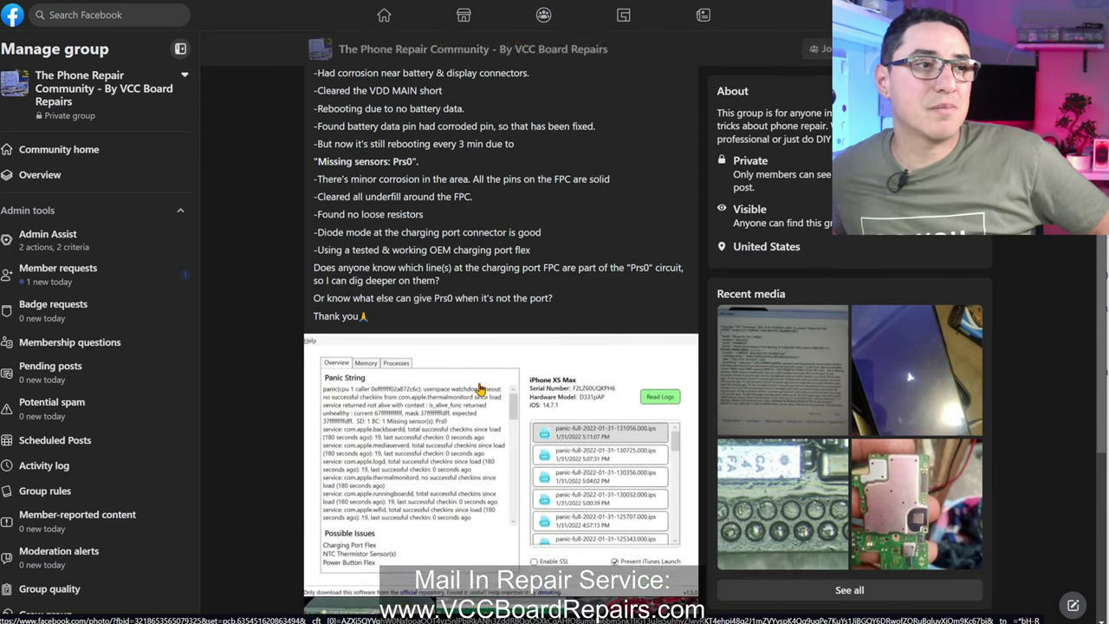
click(396, 280)
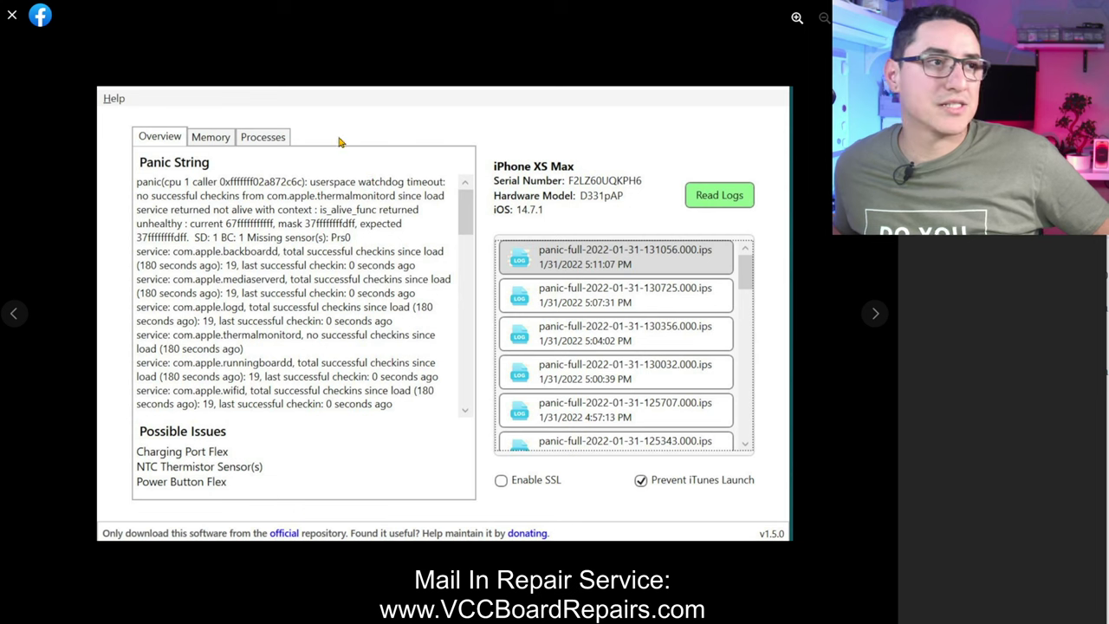
key(Escape)
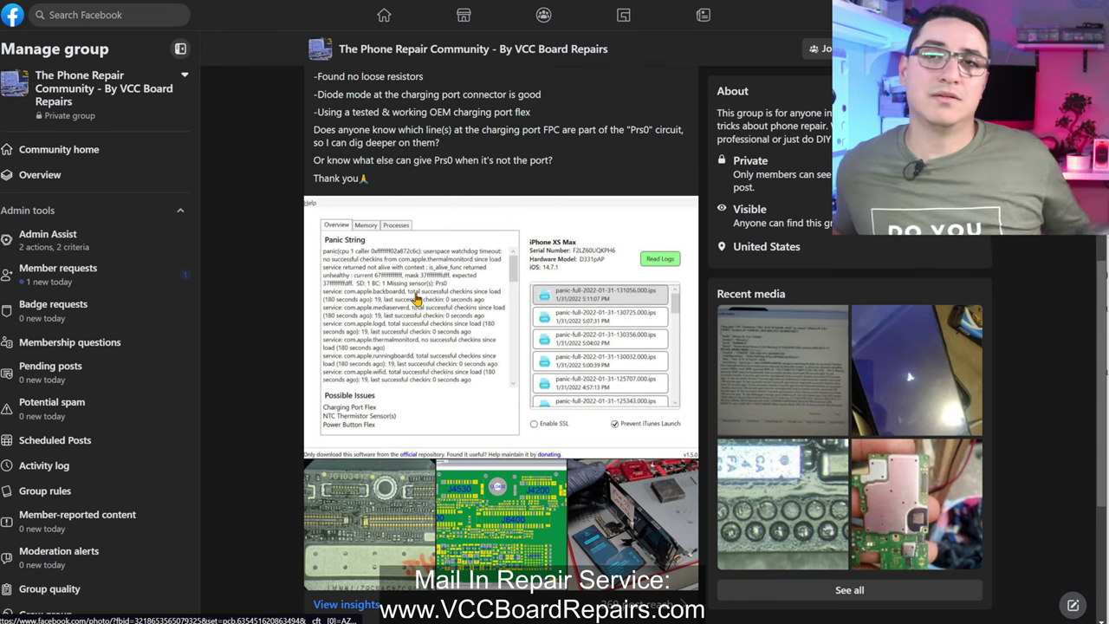
Step: Switch to the PanicFull.com analysis and review its device data, components and suggested solution
scroll(433, 356, down, 1)
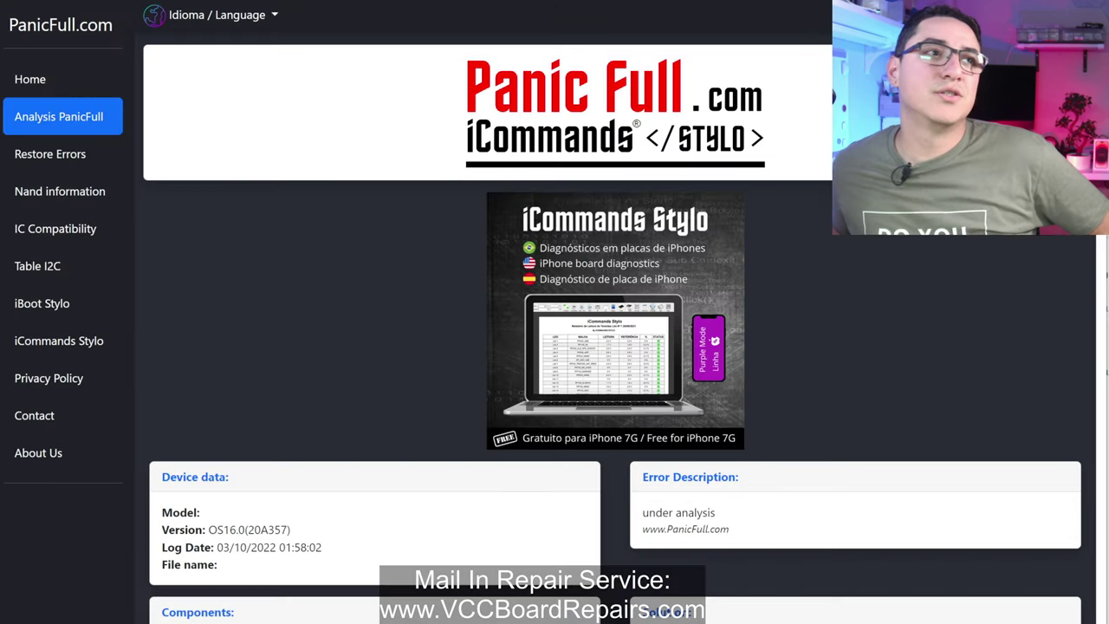
scroll(435, 449, down, 3)
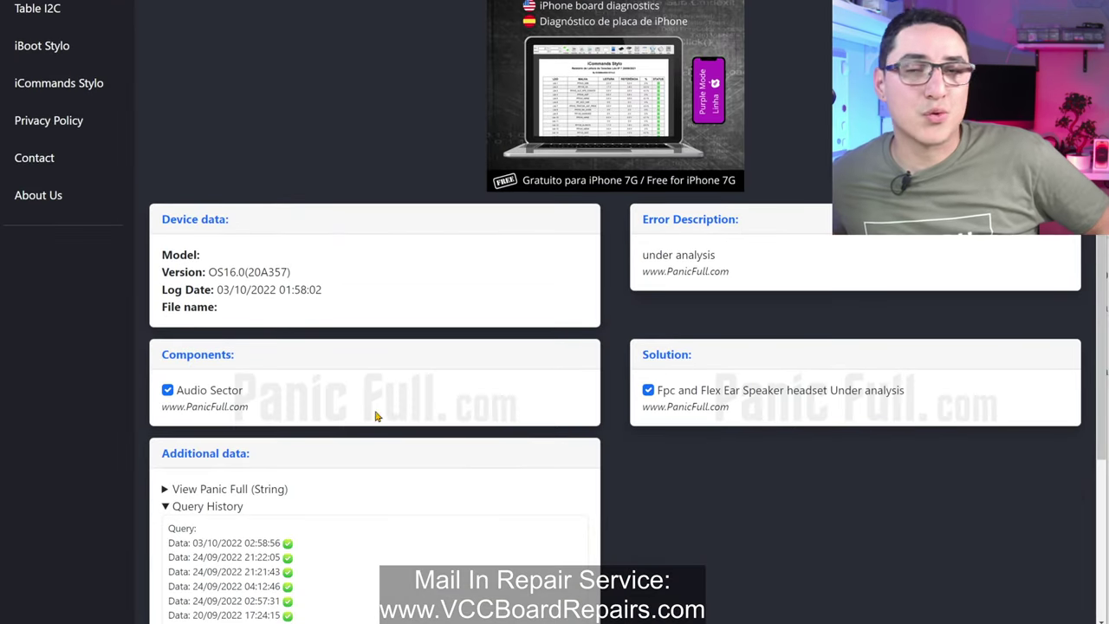
scroll(367, 387, down, 1)
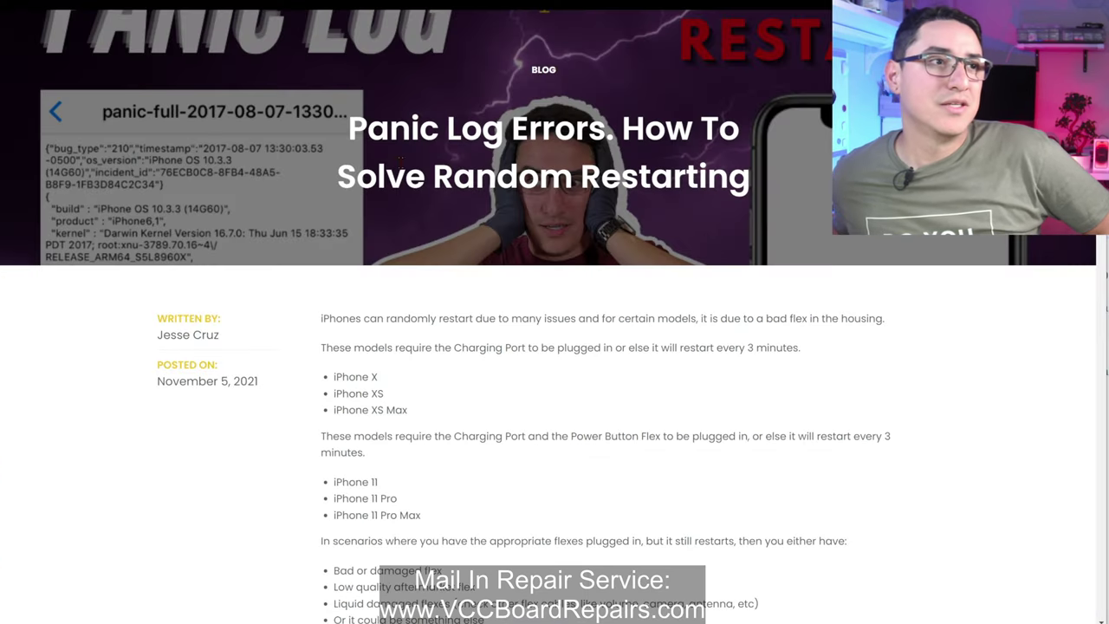
Step: In the Panic Log Errors article, skim the error strings and their linked components from the PressureController entry onward
scroll(410, 491, down, 15)
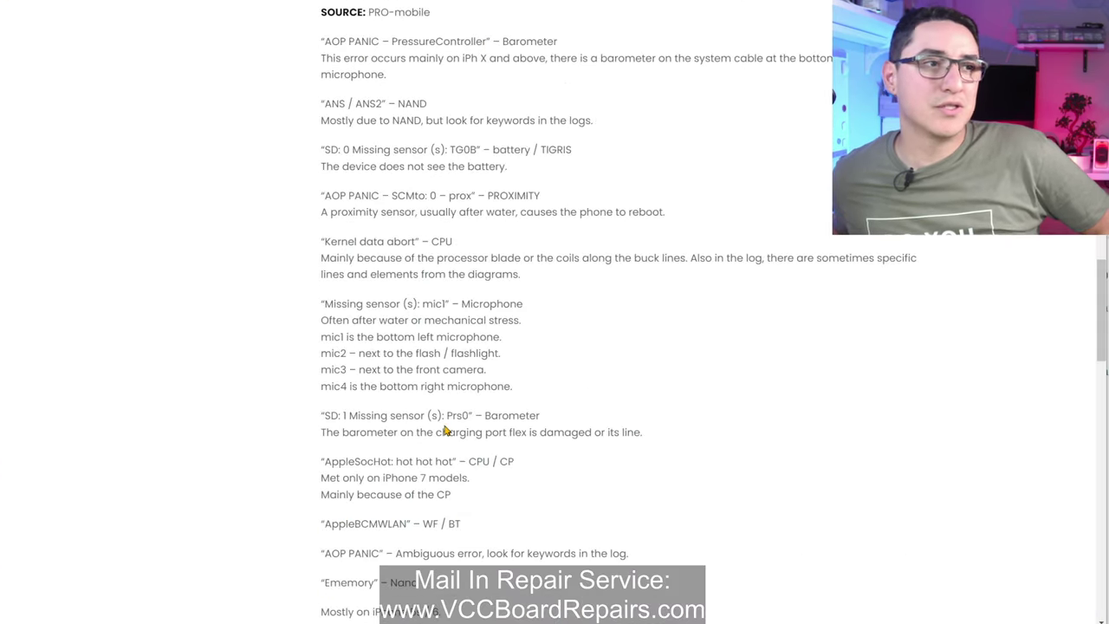
scroll(443, 430, down, 10)
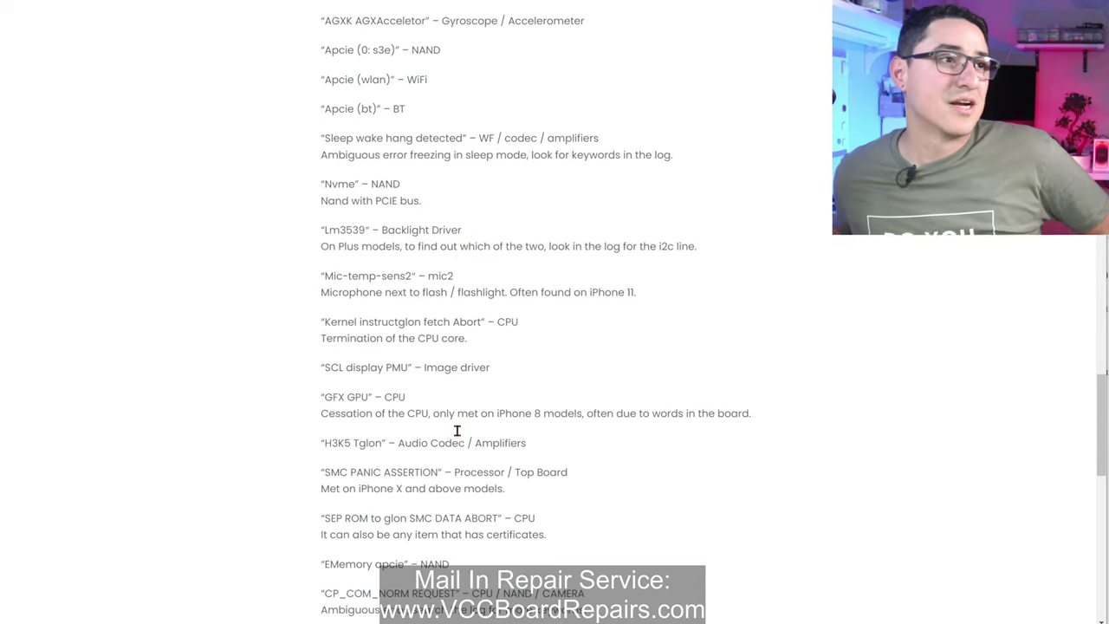
scroll(457, 438, down, 5)
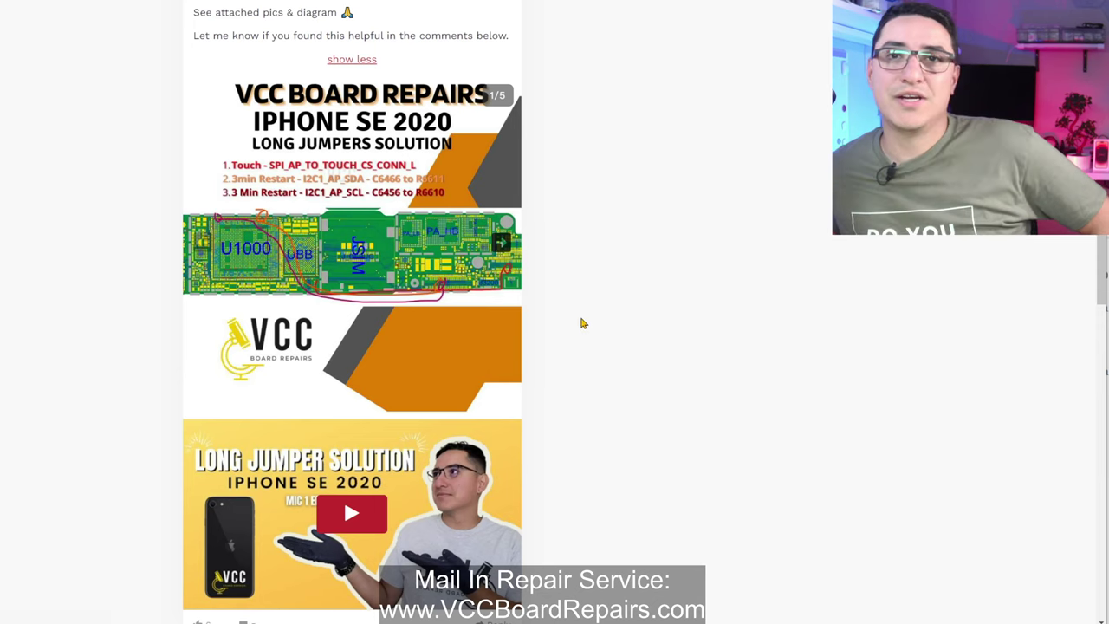
Step: Read the iPhone SE 2020 updated long jumpers solution post on the VCC Board Repairs Locals page
scroll(384, 285, up, 4)
scroll(364, 287, up, 6)
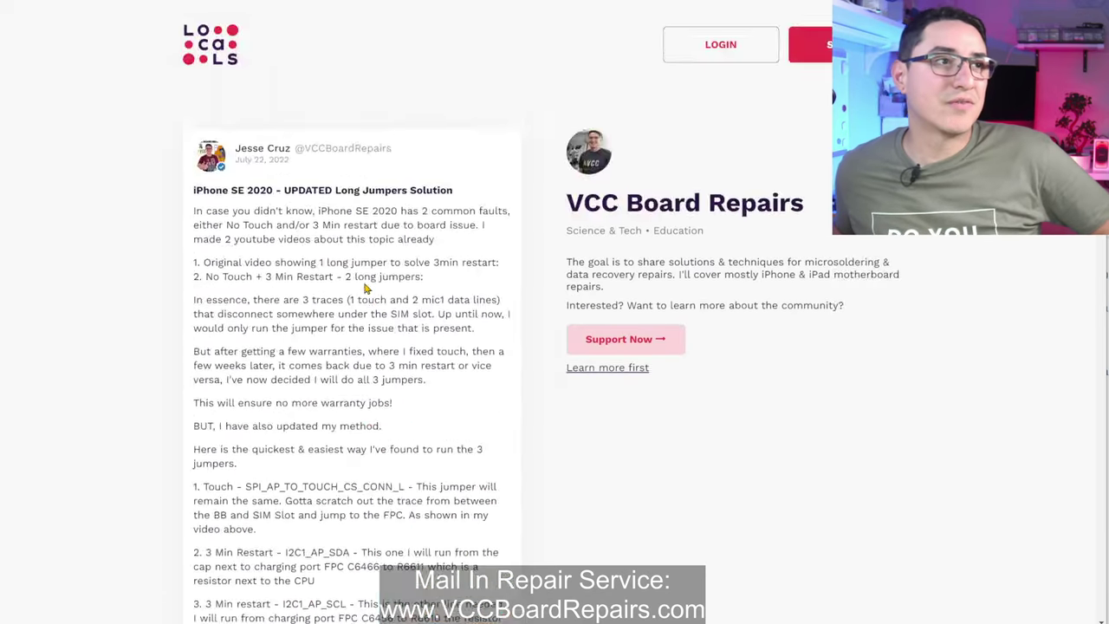
scroll(364, 287, down, 6)
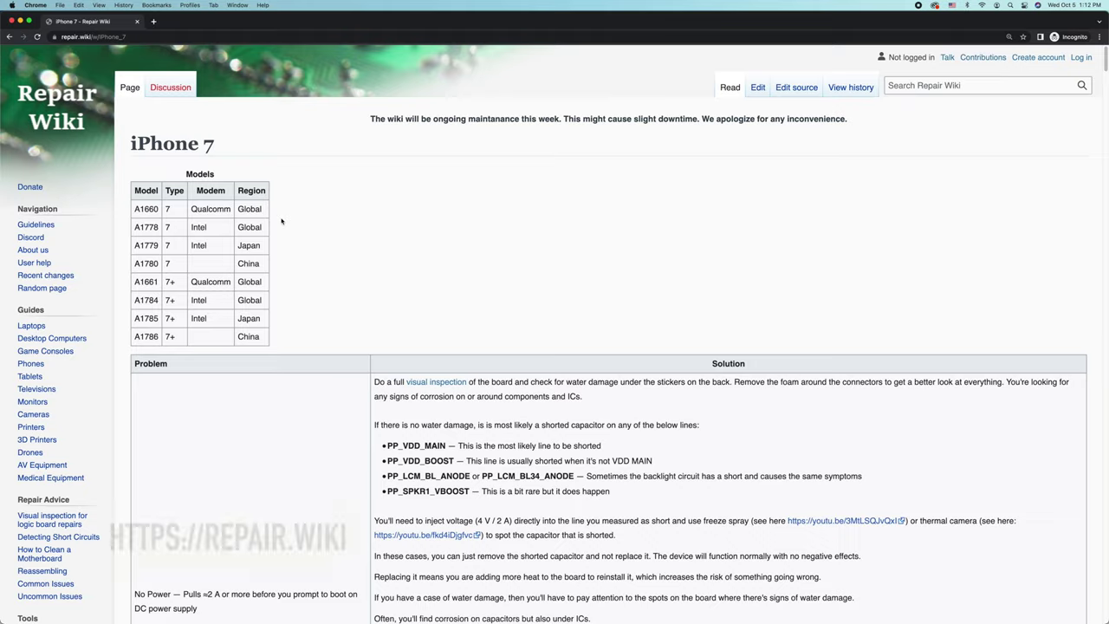
Step: Examine the iPhone 7 page on Repair Wiki, reading its no power, charging and Audio IC problems with their diagnosis and solutions
scroll(367, 295, down, 4)
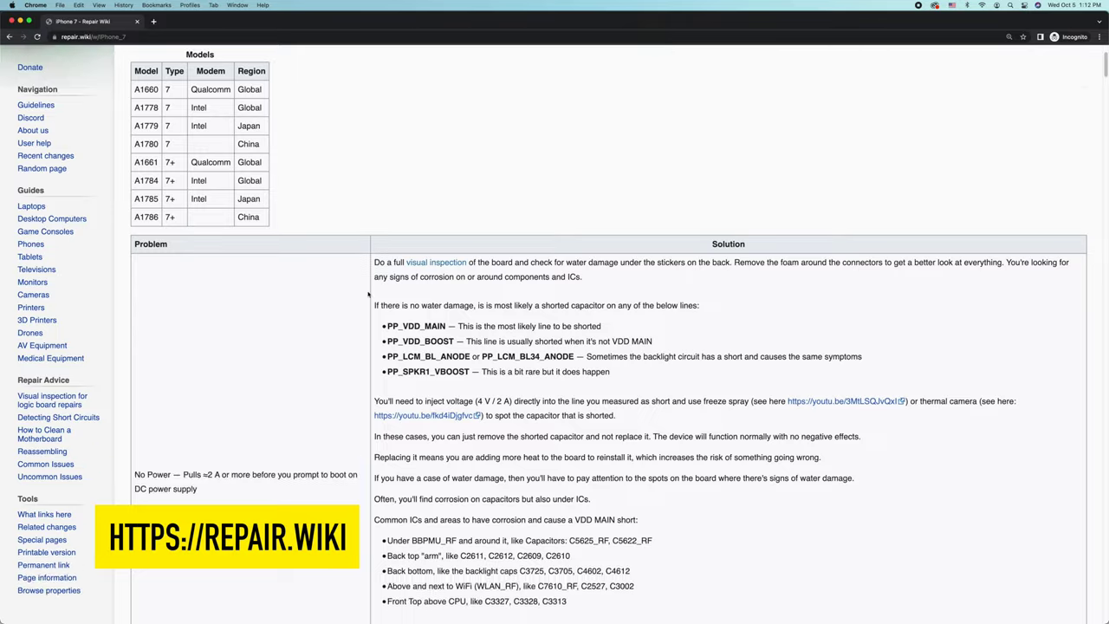
scroll(367, 295, down, 5)
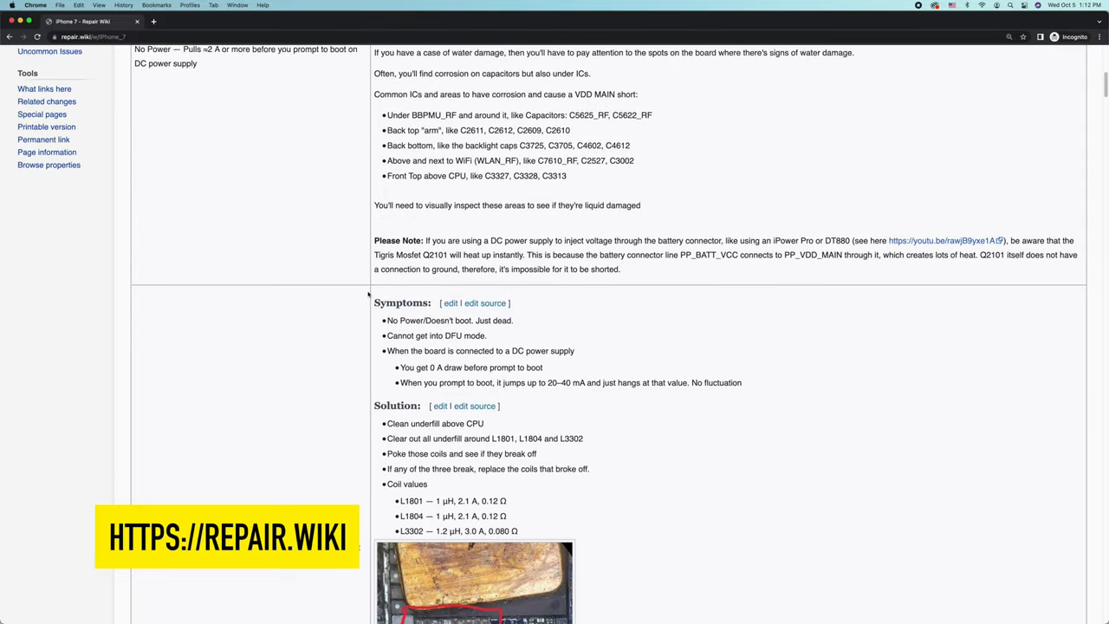
scroll(368, 296, down, 8)
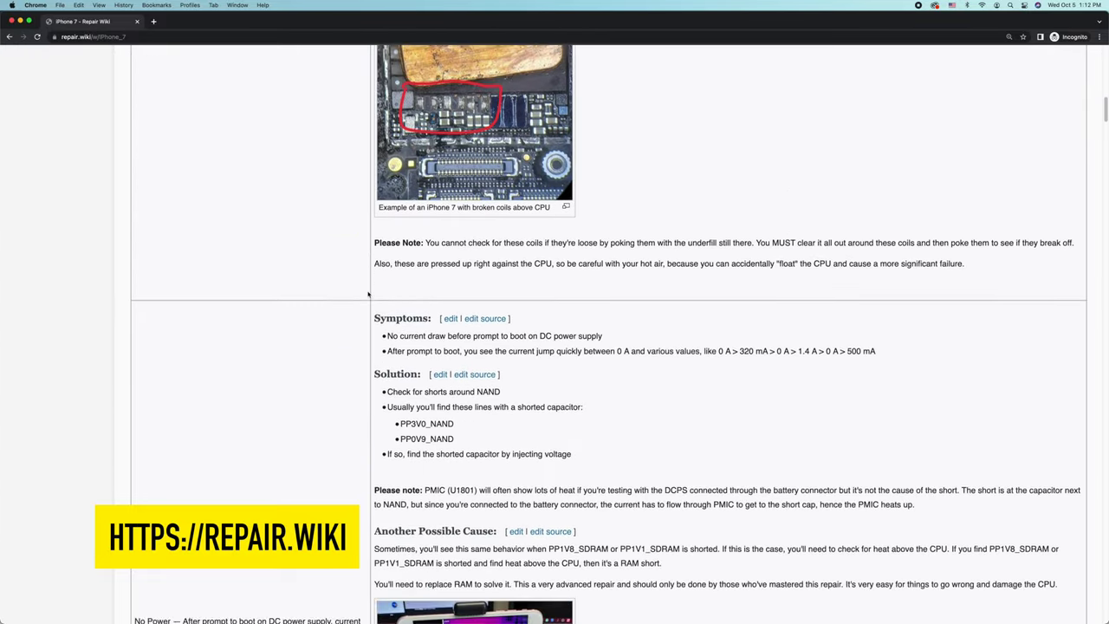
scroll(368, 296, down, 5)
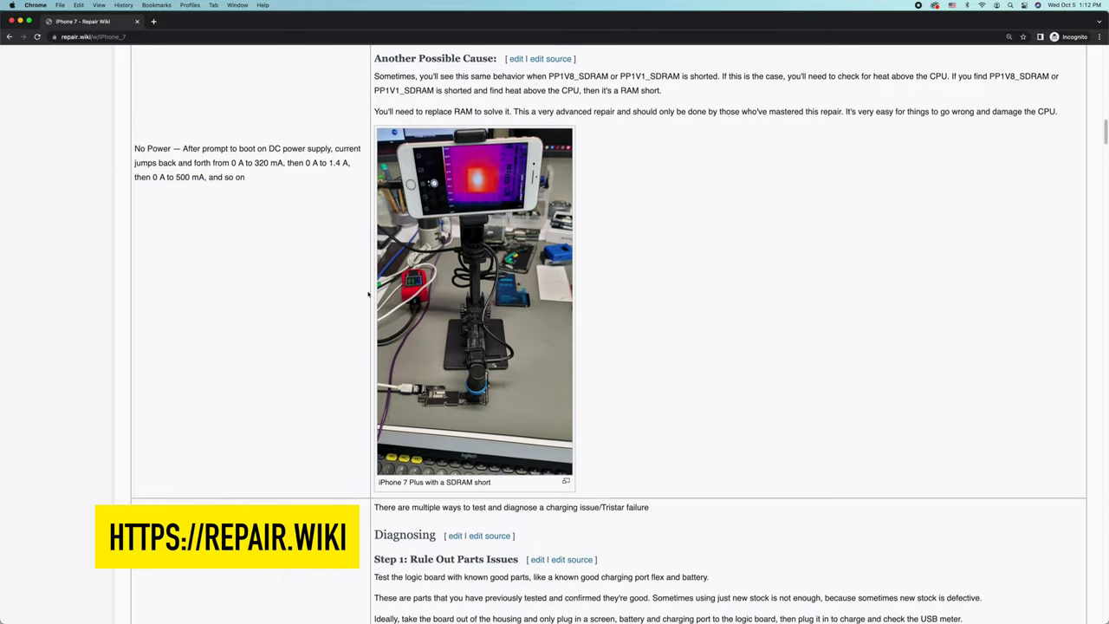
scroll(368, 295, down, 8)
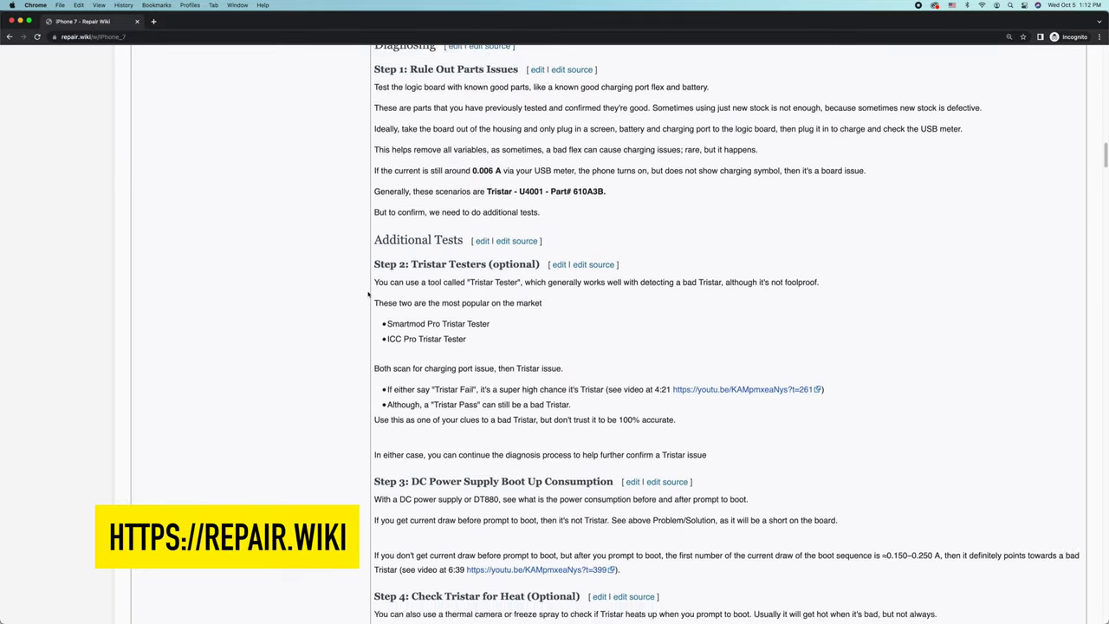
scroll(367, 295, down, 7)
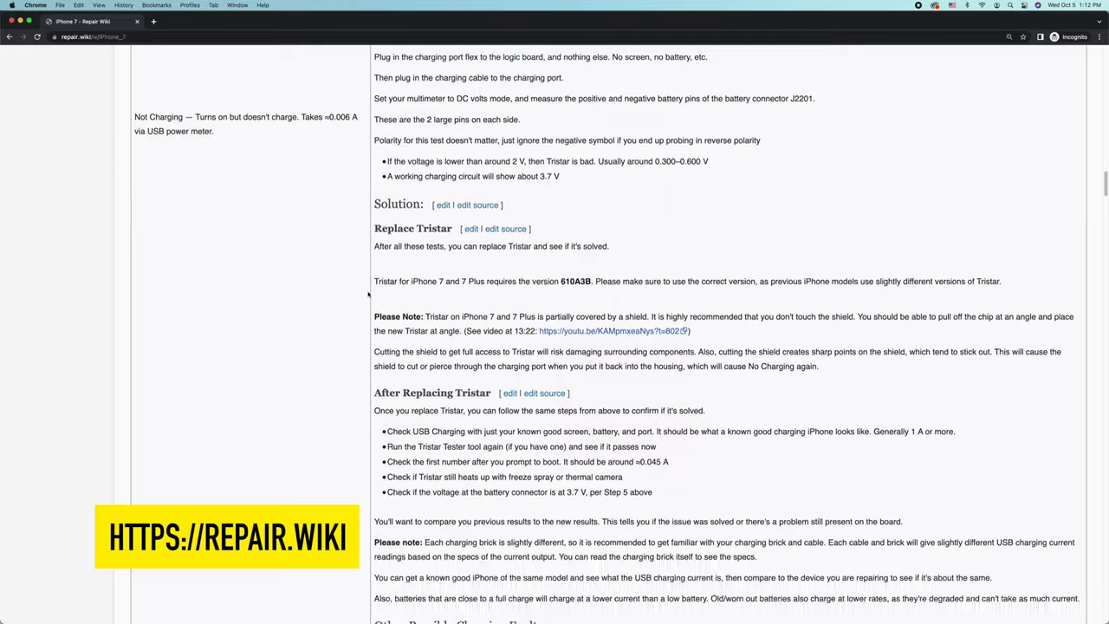
scroll(367, 295, down, 8)
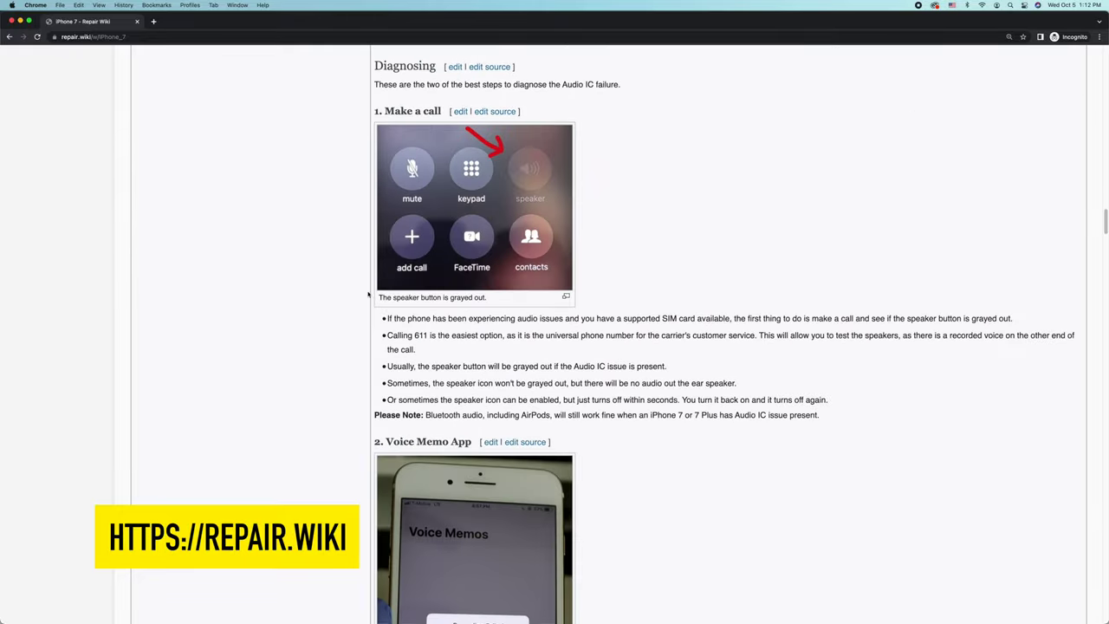
scroll(367, 295, down, 5)
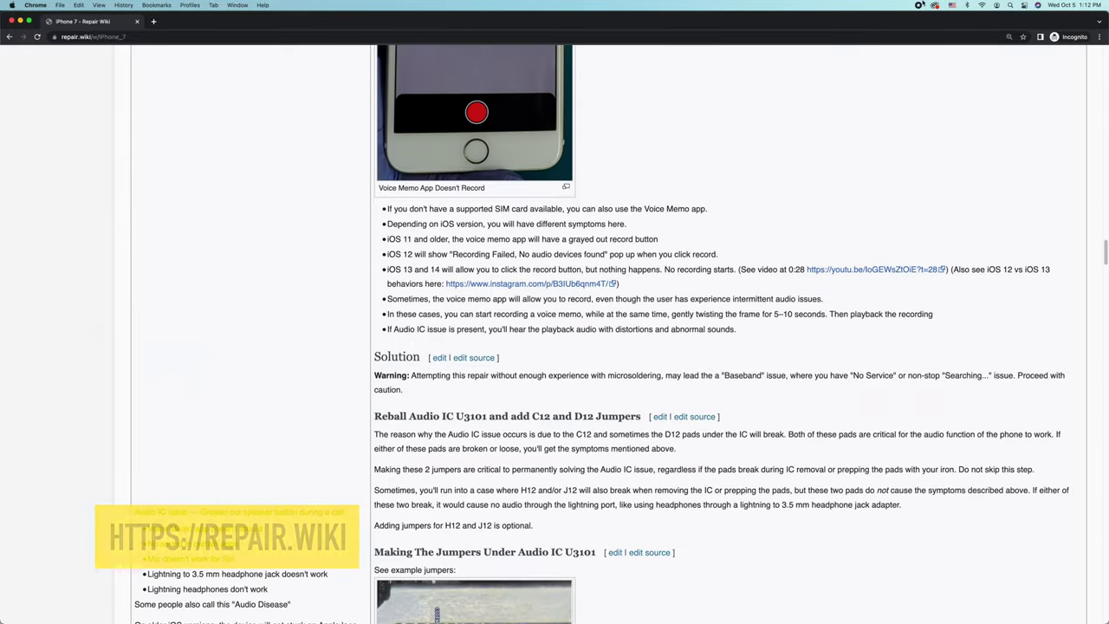